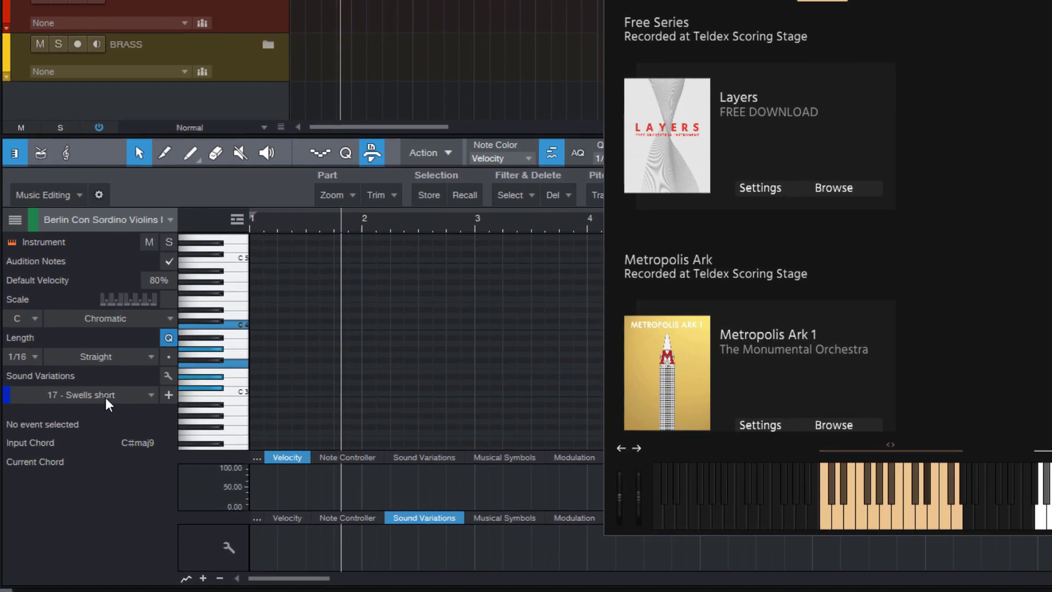
Step: Switch the Violins I part through the Staccato, Legato (expressive) and Sustains soft variations
click(101, 399)
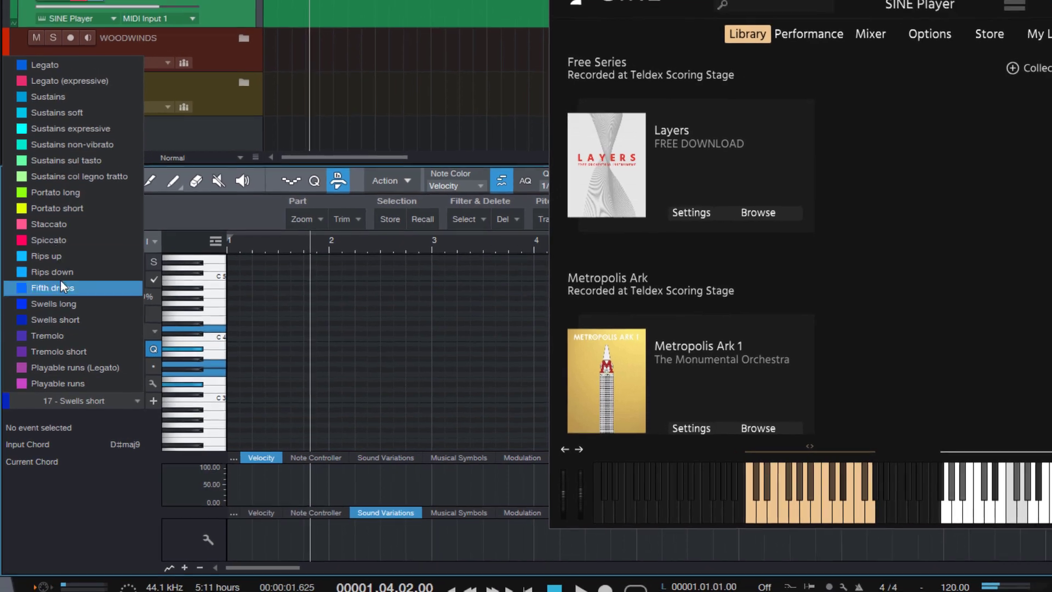
click(55, 217)
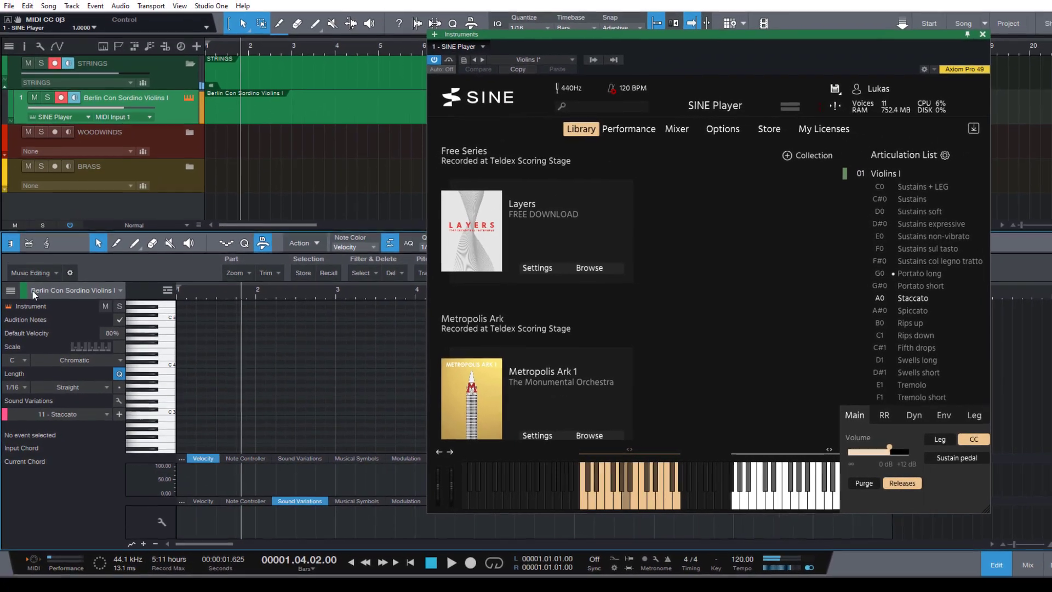
click(77, 413)
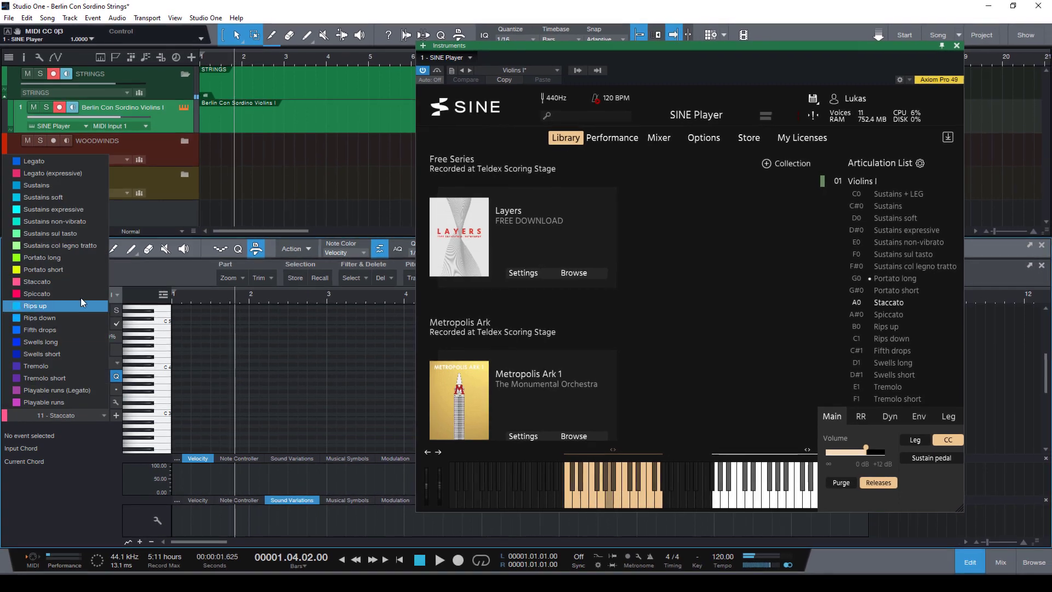
click(84, 174)
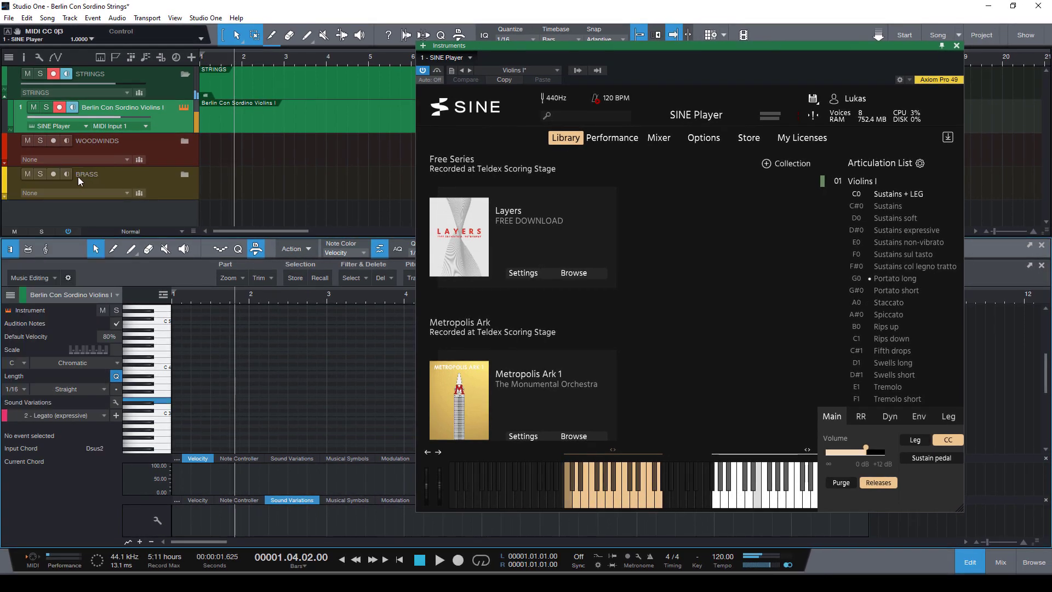
click(73, 416)
click(50, 197)
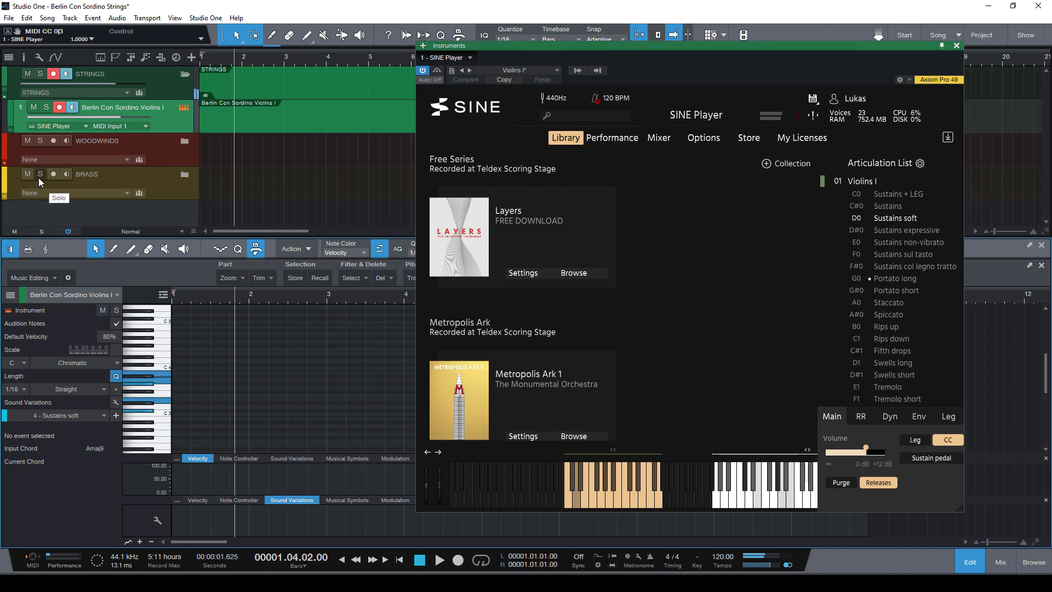
click(54, 415)
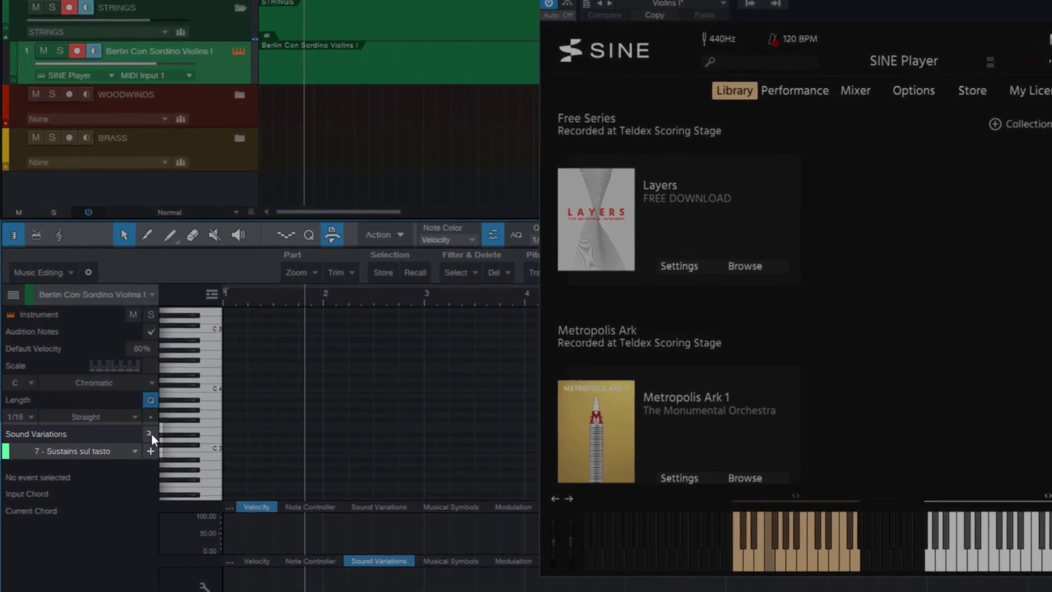
Step: Open SINE Player's Sound Variations editor and add a new variation activated by note C0
click(152, 433)
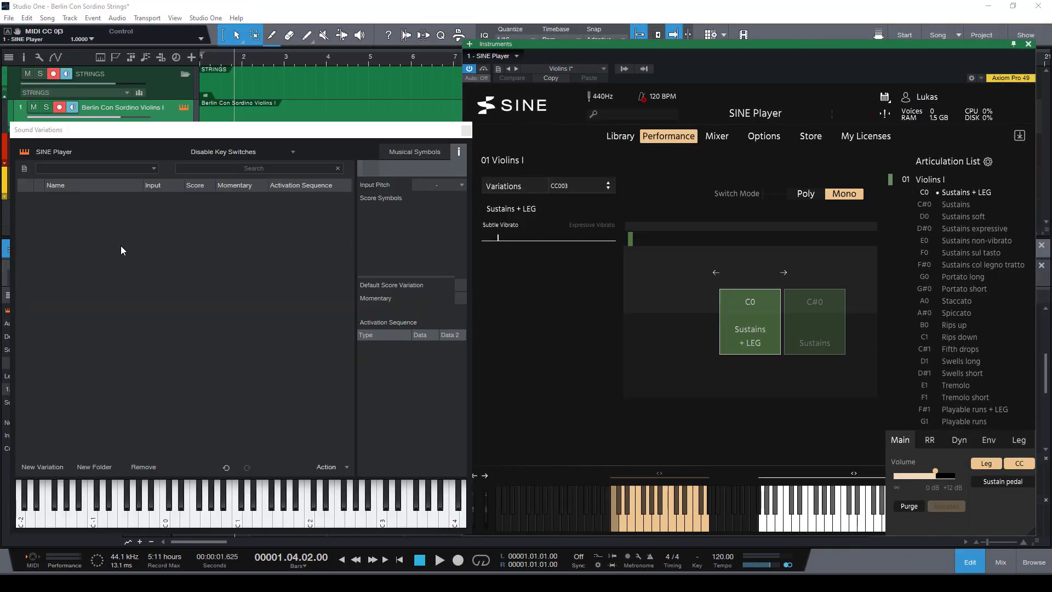
click(195, 285)
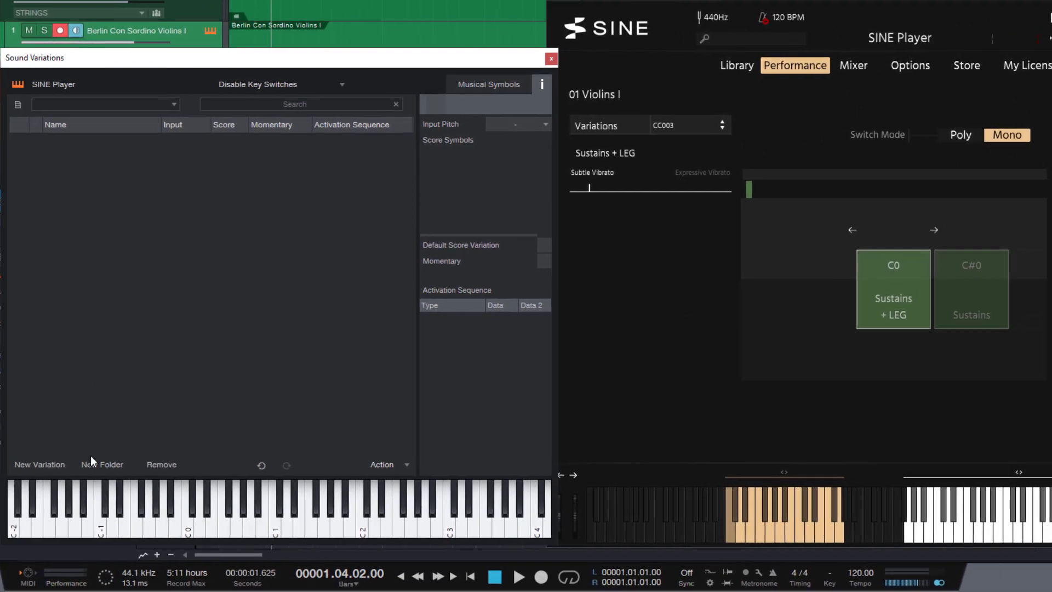
click(51, 462)
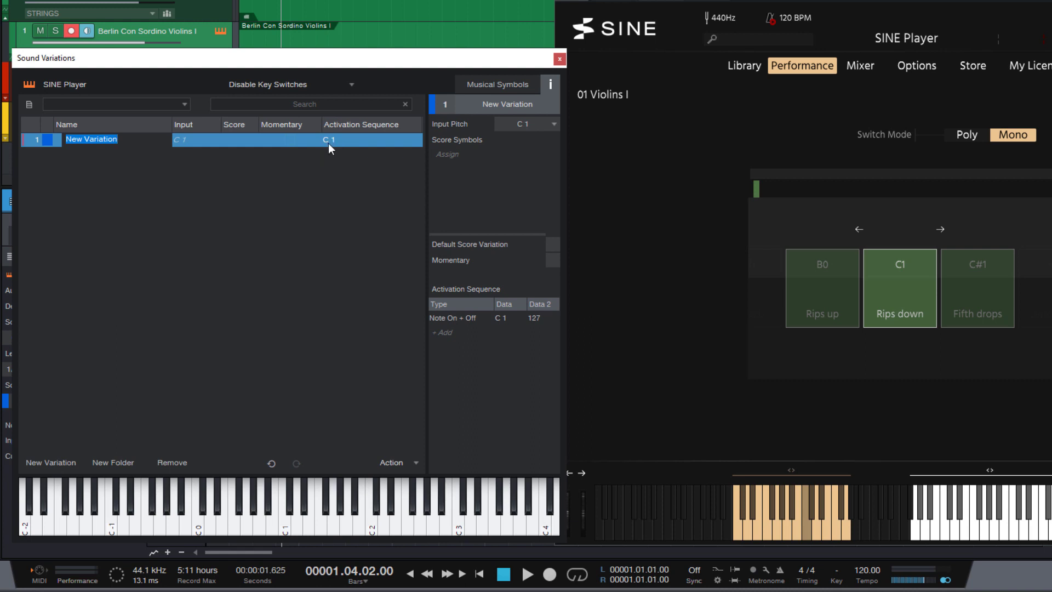
click(500, 317)
click(501, 317)
text(C0)
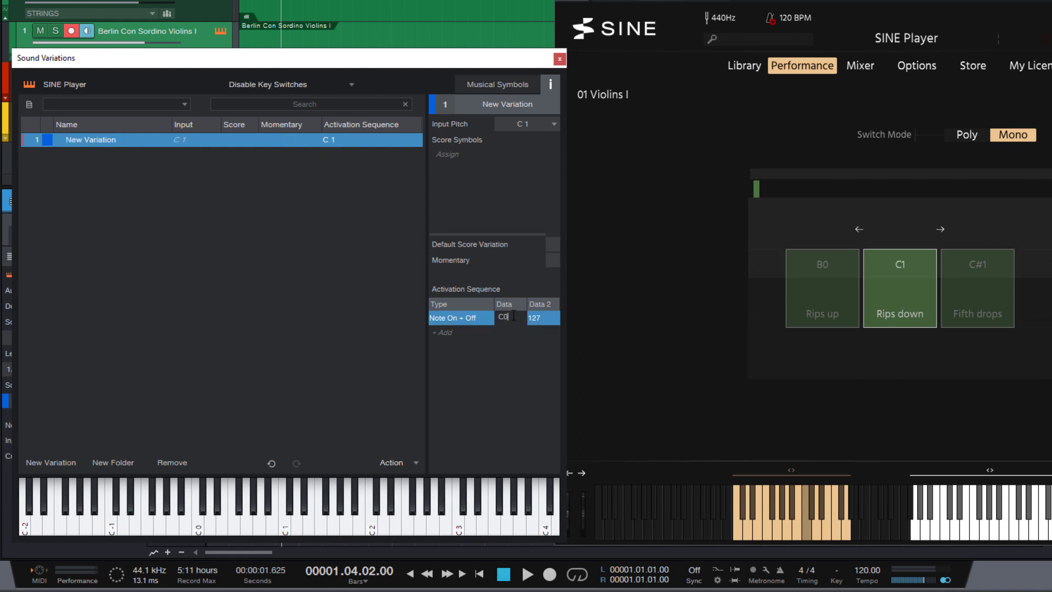
key(Return)
Step: Confirm the variation triggers Sustains + LEG and name it Legato
click(92, 139)
click(80, 144)
text(Legato)
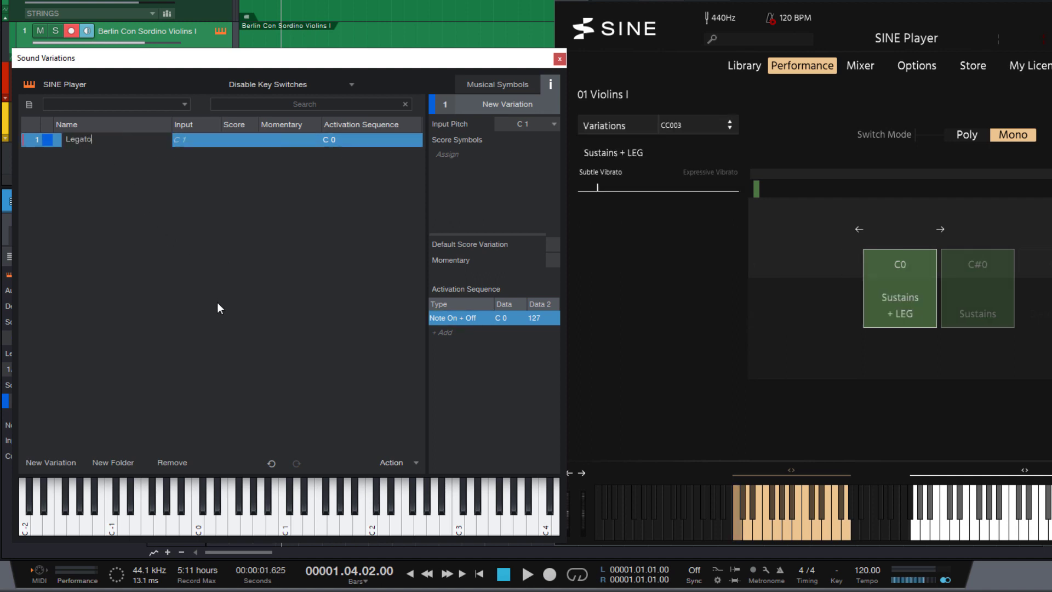
key(Return)
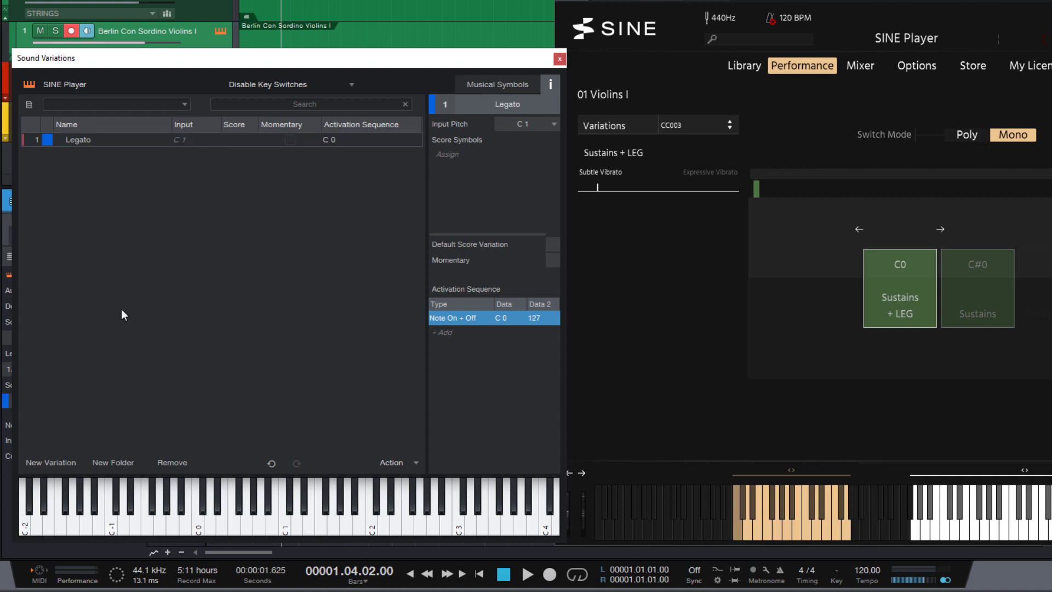
Step: Add nineteen more variations, rows 2–20 on notes C#0 through G1, then select row 2
click(47, 462)
click(47, 461)
click(47, 462)
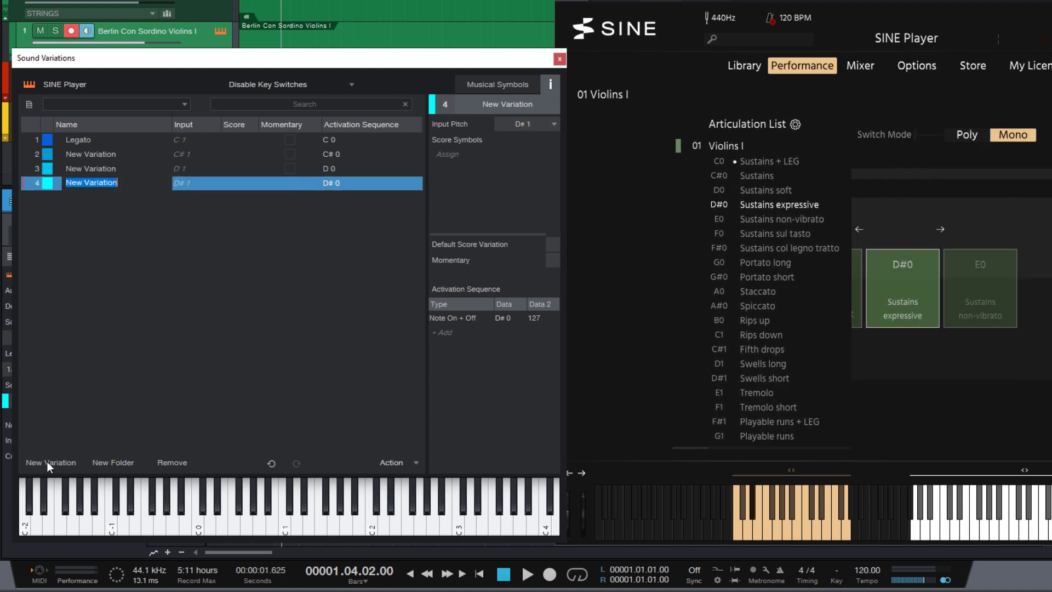
click(47, 461)
click(47, 462)
click(47, 461)
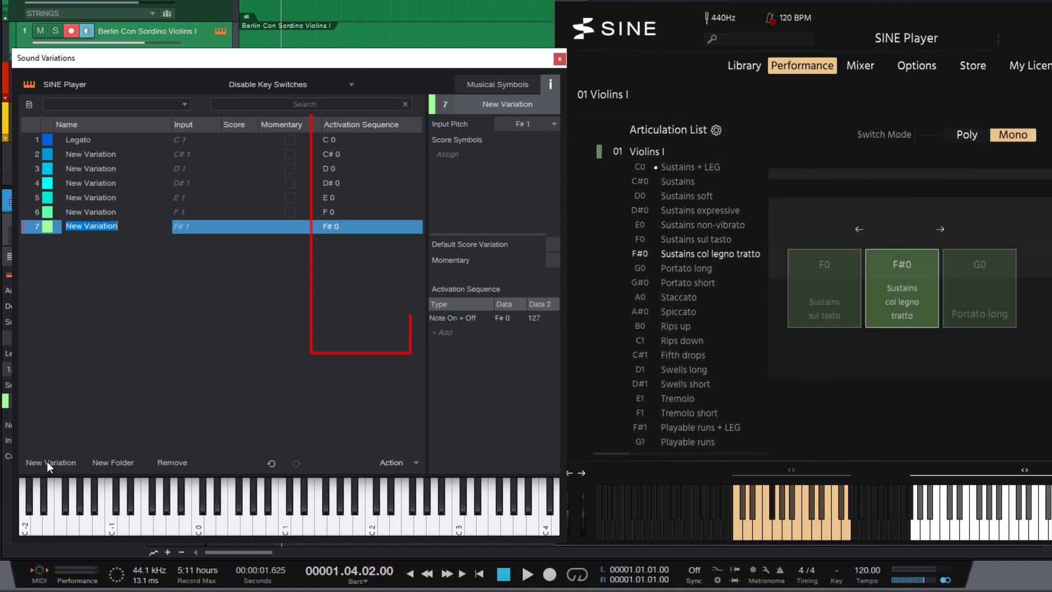
click(47, 461)
click(47, 461)
click(47, 461)
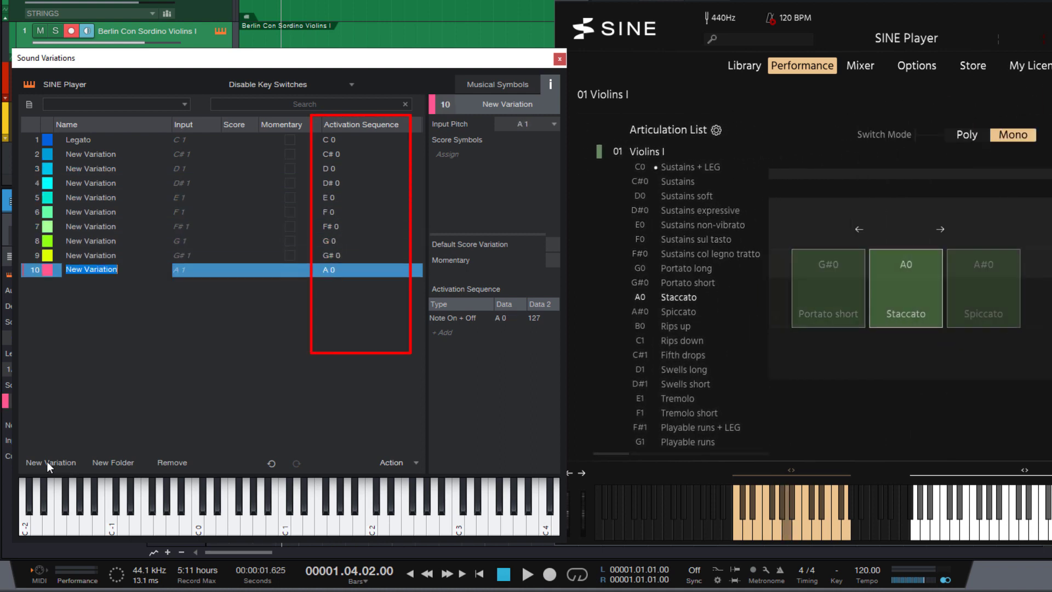
click(47, 462)
click(47, 461)
click(48, 462)
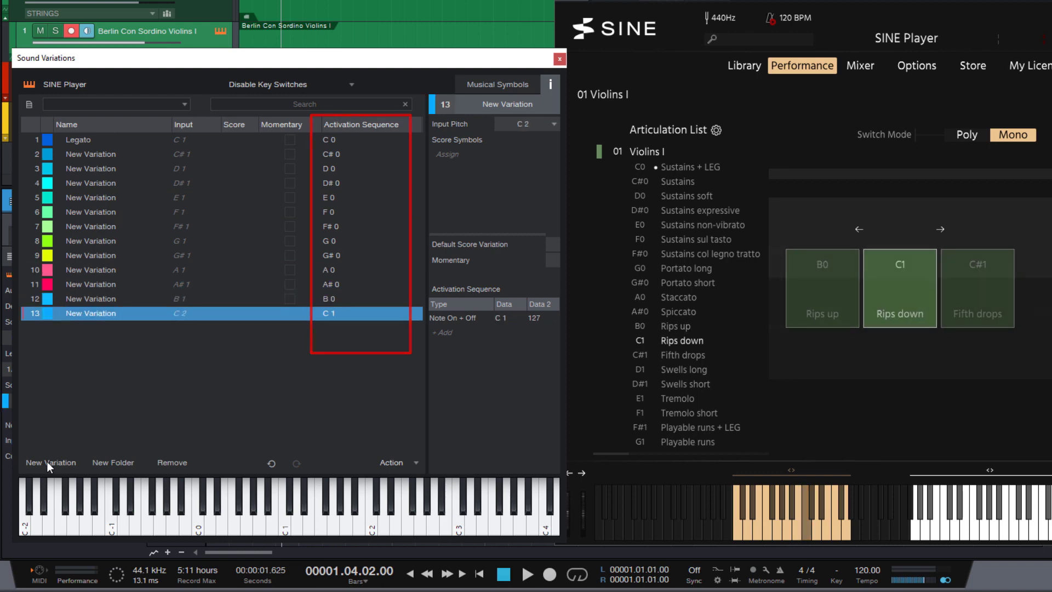
click(47, 461)
click(47, 461)
click(47, 461)
click(47, 462)
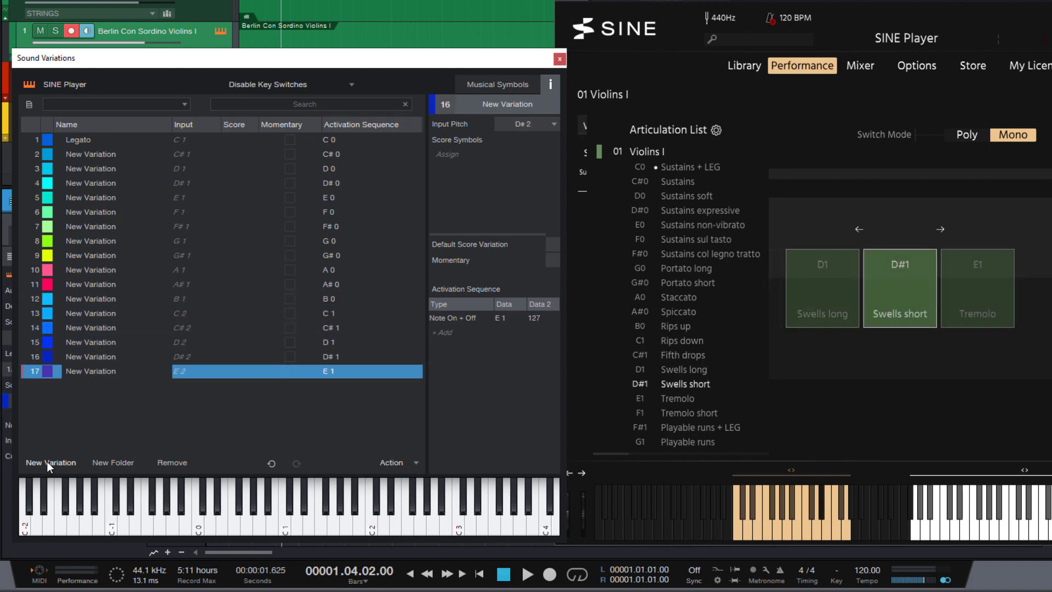
click(47, 461)
click(47, 461)
click(47, 461)
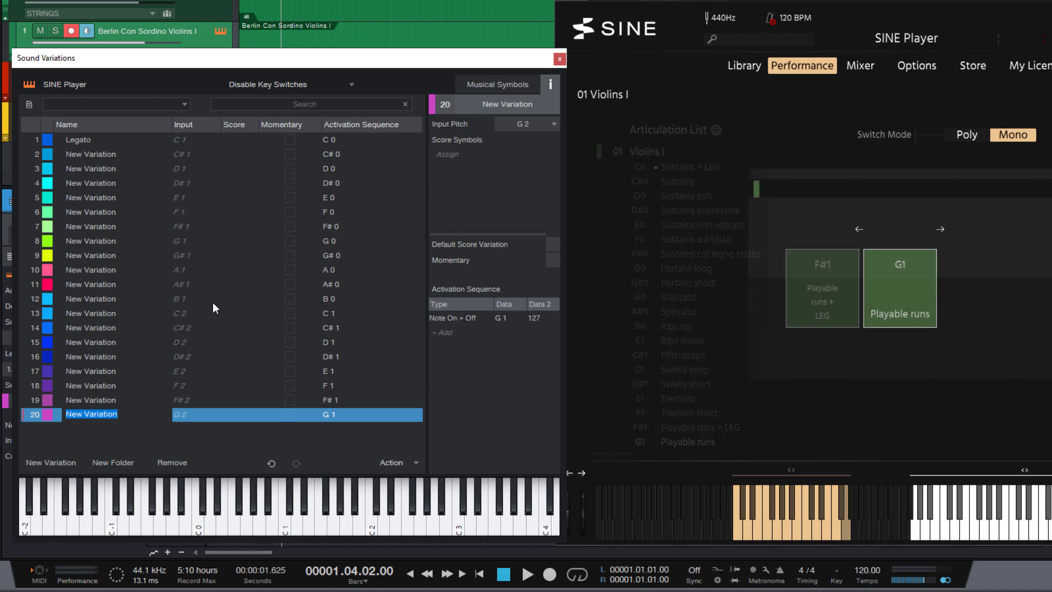
click(86, 154)
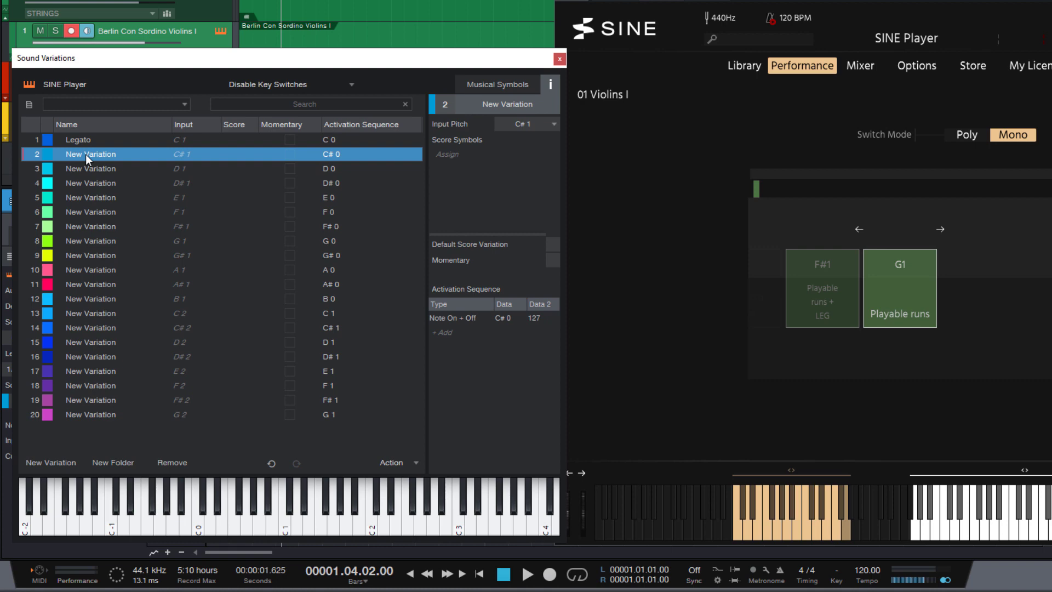
Step: Name rows 2–7 Sustains, Sustains soft, Sustains expressive, Sustains non-vibrato, Sustains sul tasto, Sustains col legno tratto
click(86, 153)
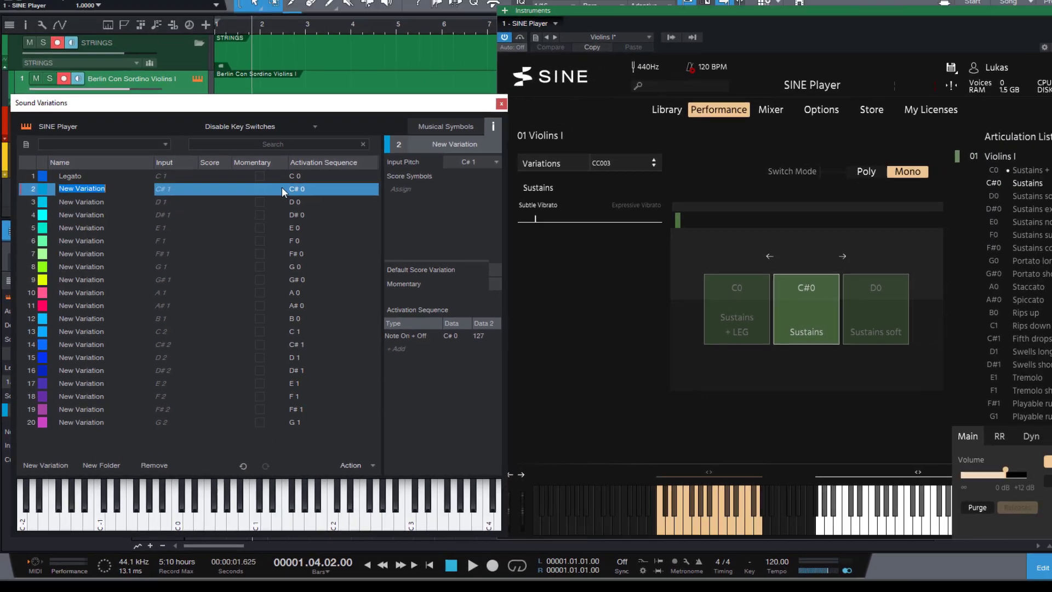
key(Tab)
key(Tab)
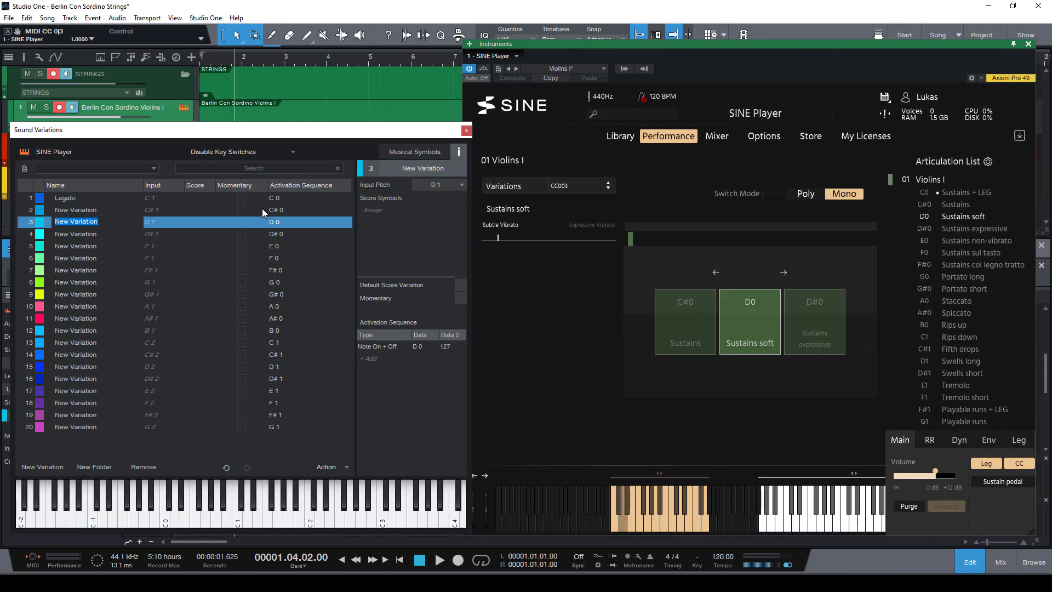
key(shift+Tab)
key(shift+Tab)
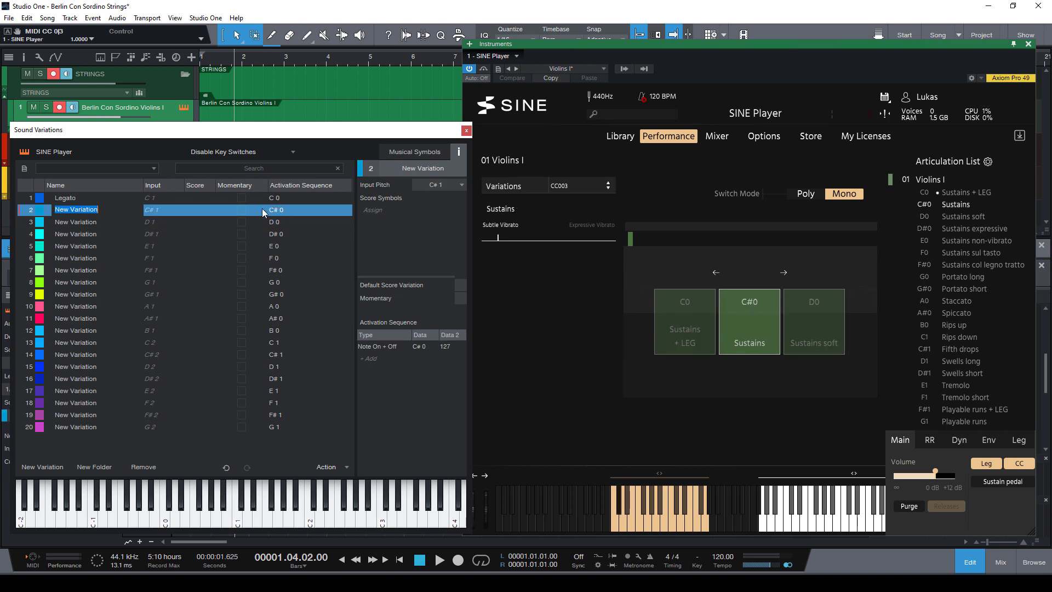
text(Sustains)
key(Tab)
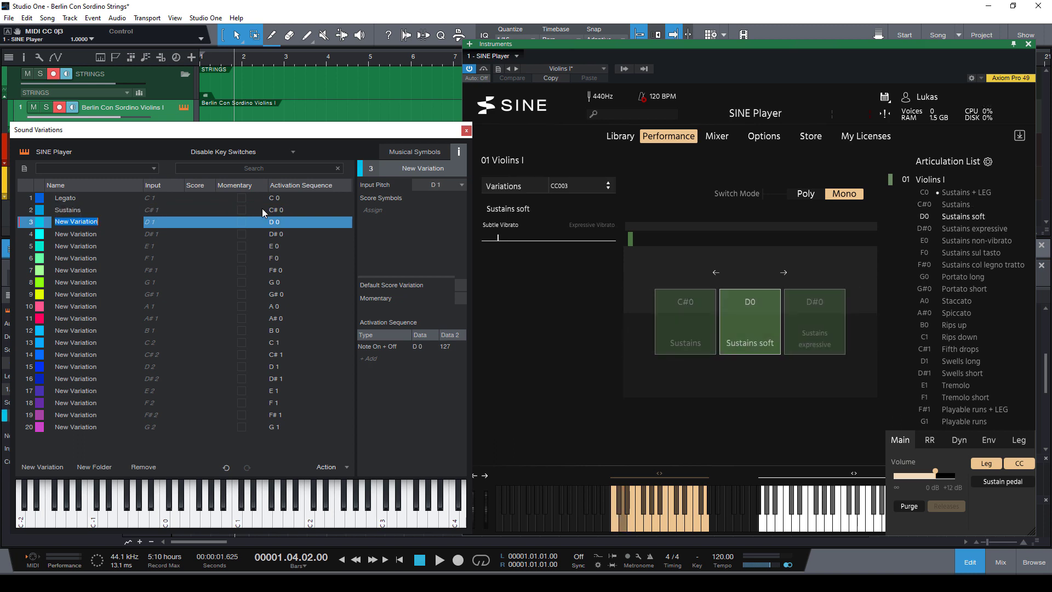
text(Sustains soft)
key(Tab)
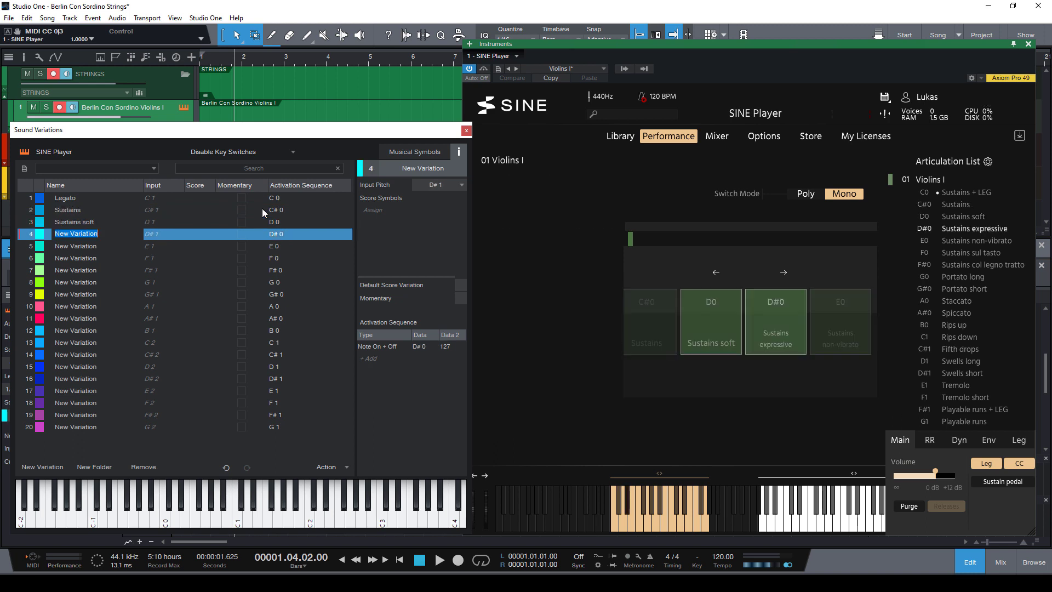
text(Sustains expressive)
key(Tab)
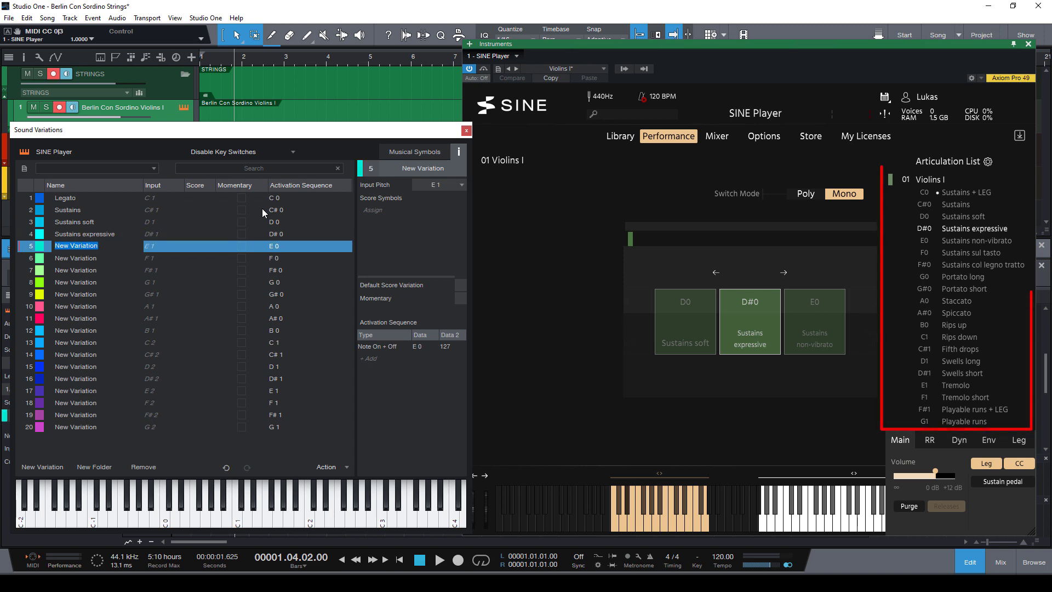
text(Sustains non-vibrato)
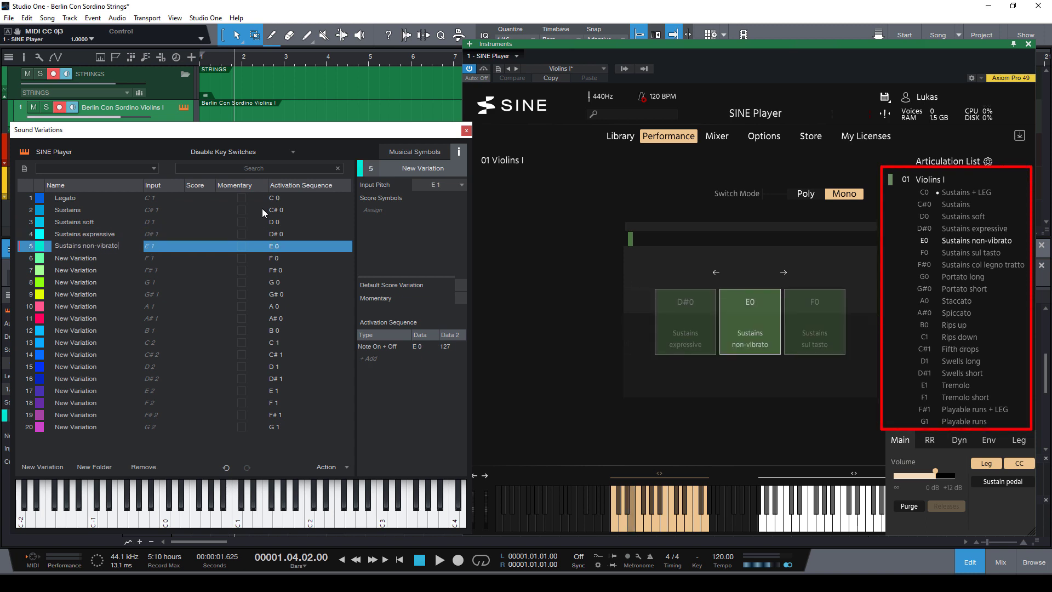
key(Tab)
text(Sustains sul tasto)
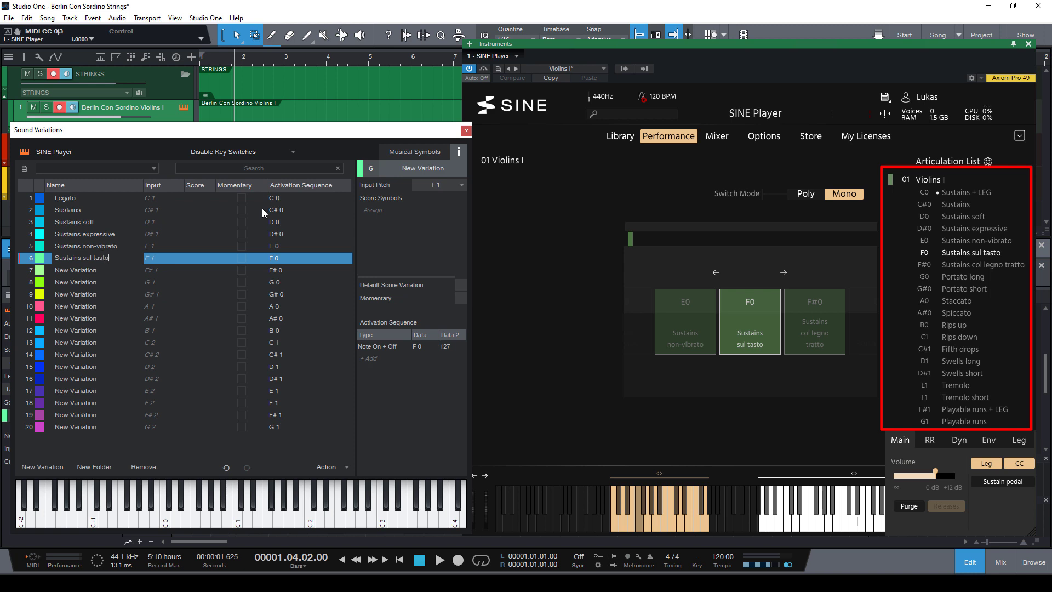
key(Tab)
text(Sustains col legno tratto)
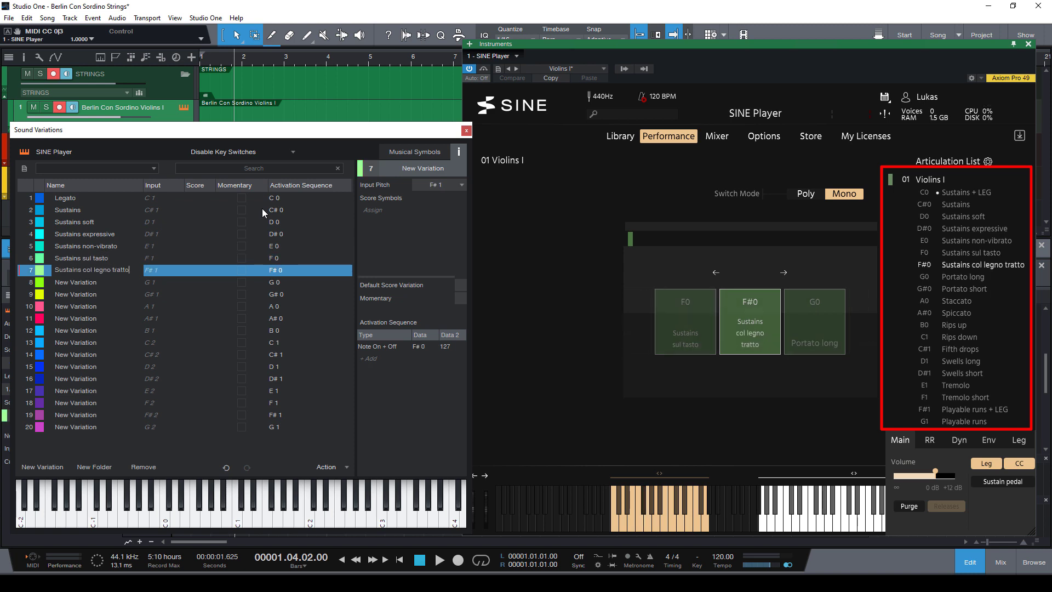
key(Tab)
Step: Name the next rows Portato long, Portato short, Staccato, Spiccato, Rips up, Rips down, Fifth drops
text(P)
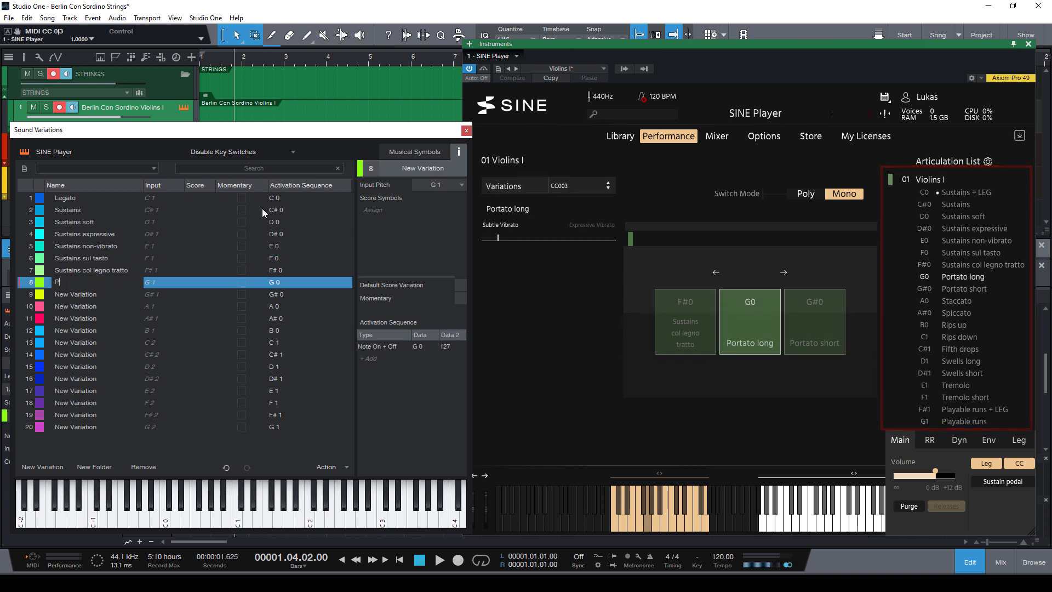
text(ortato long)
key(Tab)
text(Portato short)
key(Tab)
text(Staccato)
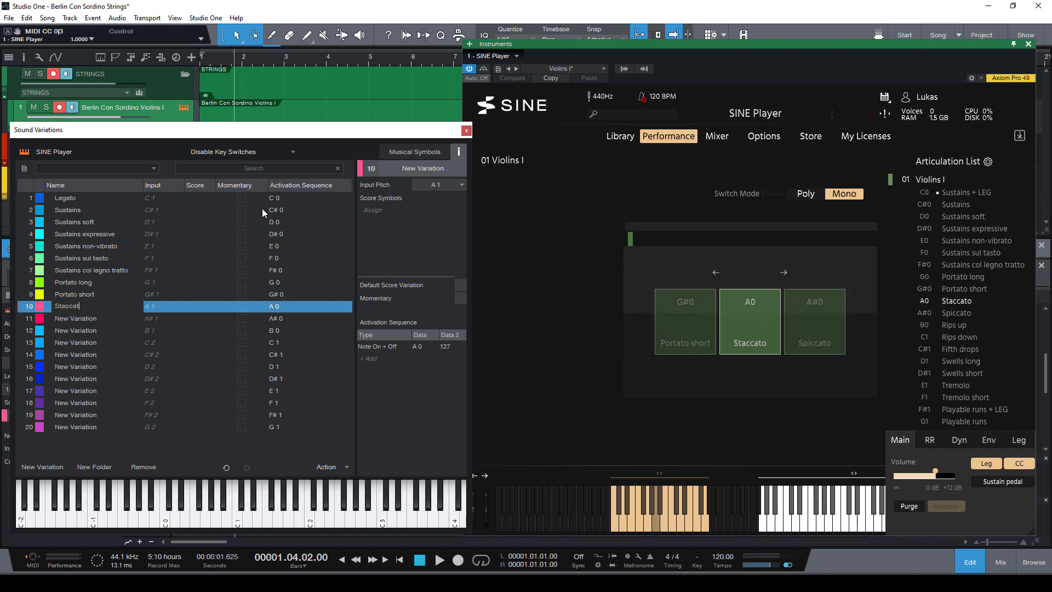
key(Tab)
text(Spiccato)
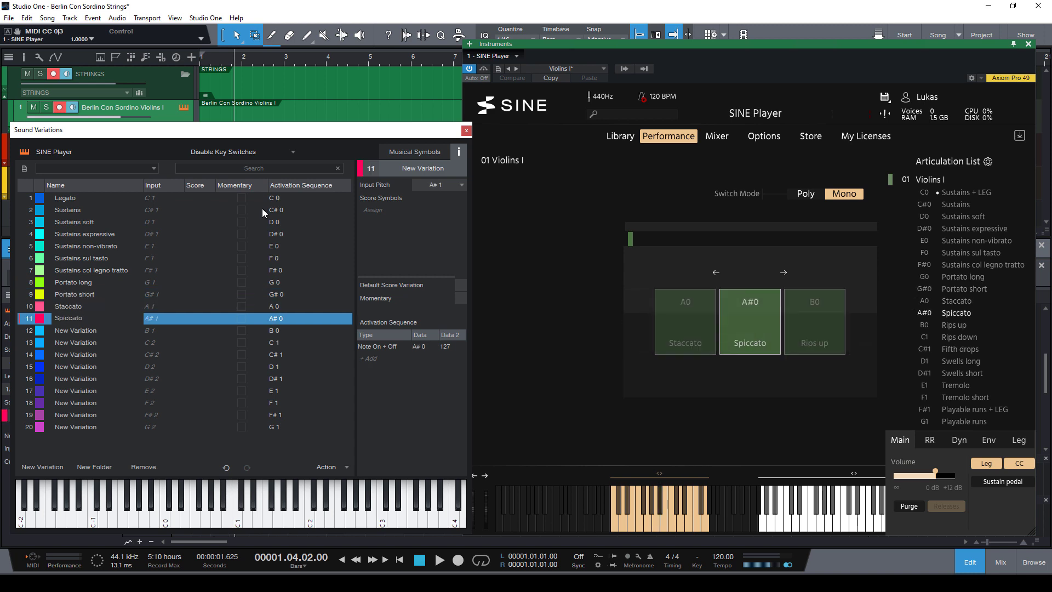
key(Tab)
text(Rips up)
key(Tab)
text(Rips down)
key(Tab)
text(Fifth drops)
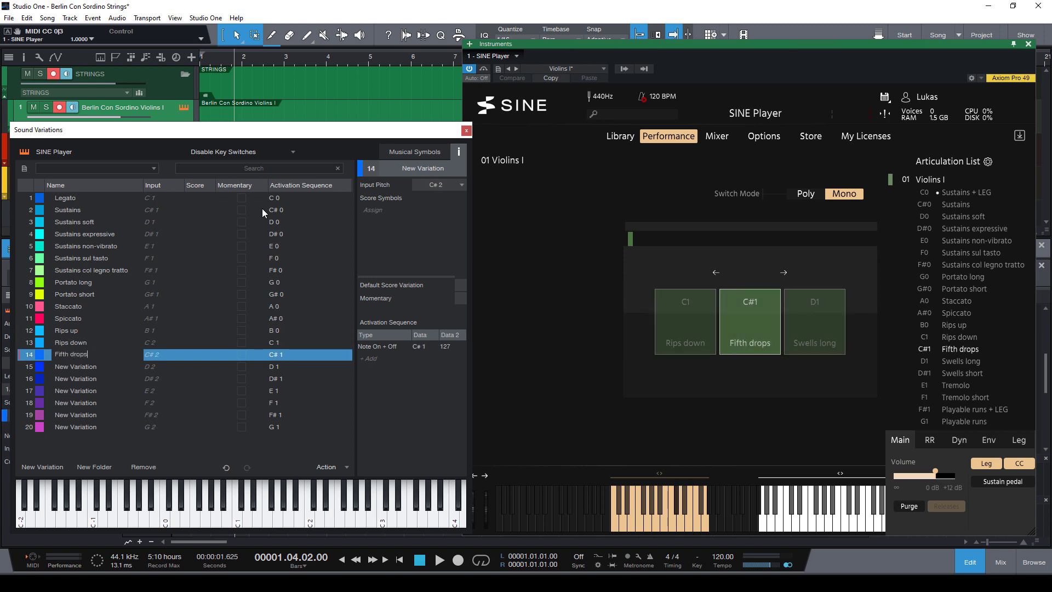
key(Tab)
Step: Name the last rows Swells long, Swells short, Tremolo, Tremolo short, Playable runs (legato), Playable runs
text(Swells long)
key(Tab)
text(Swells short)
key(Tab)
text(Tremolo)
key(Tab)
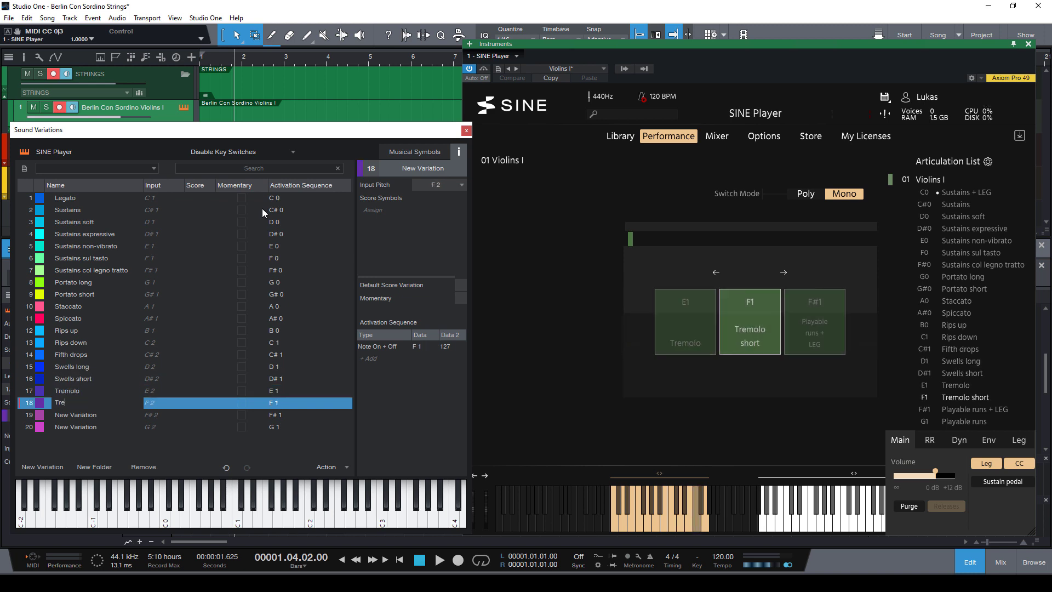
text(Tremolo short)
key(Tab)
text(Playable runs (legato))
key(Tab)
text(Playable runs)
key(Return)
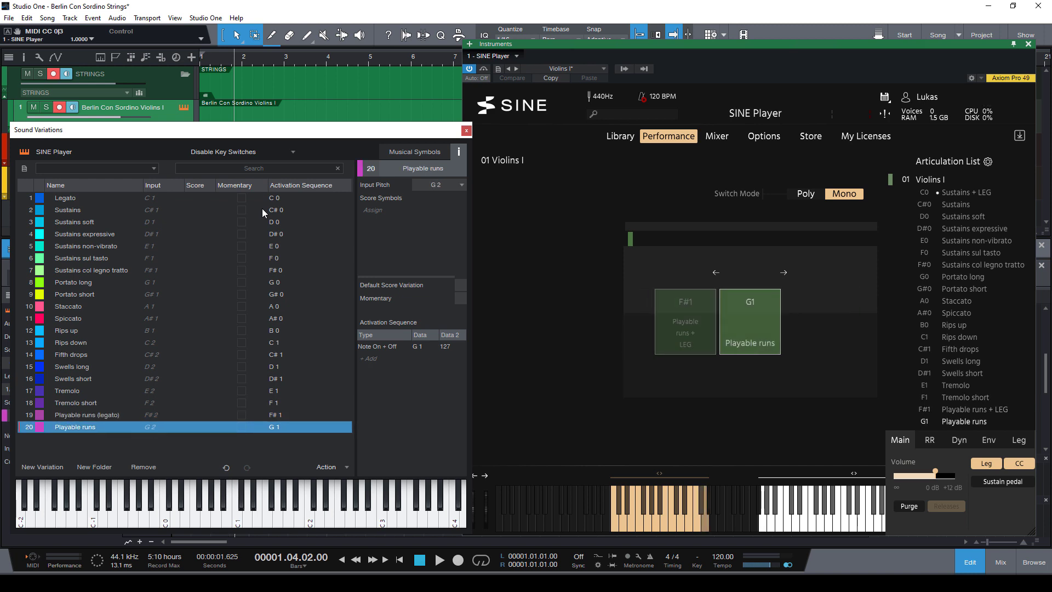
click(75, 258)
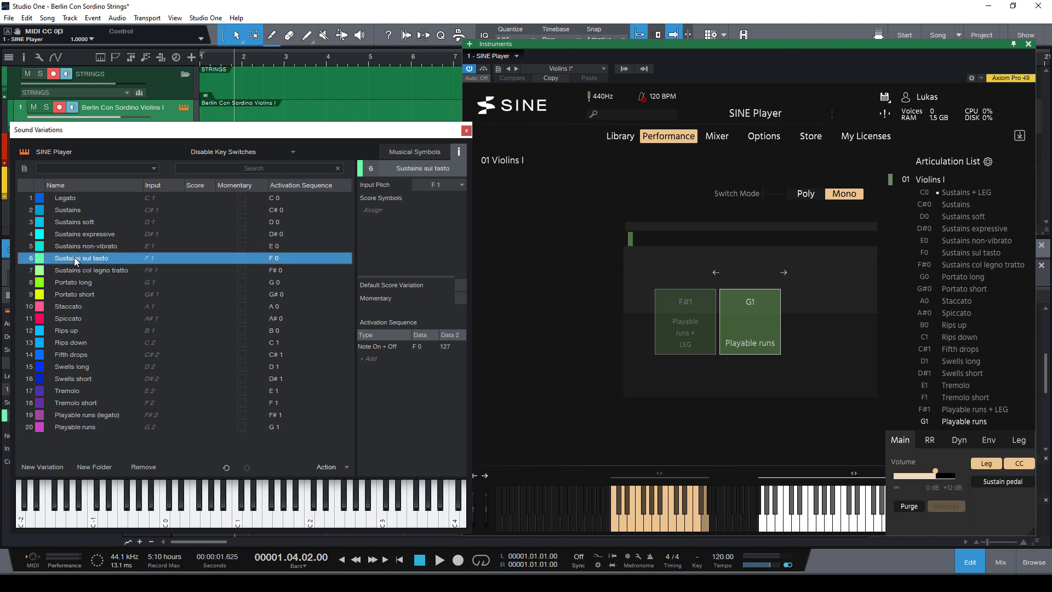
click(77, 293)
click(77, 354)
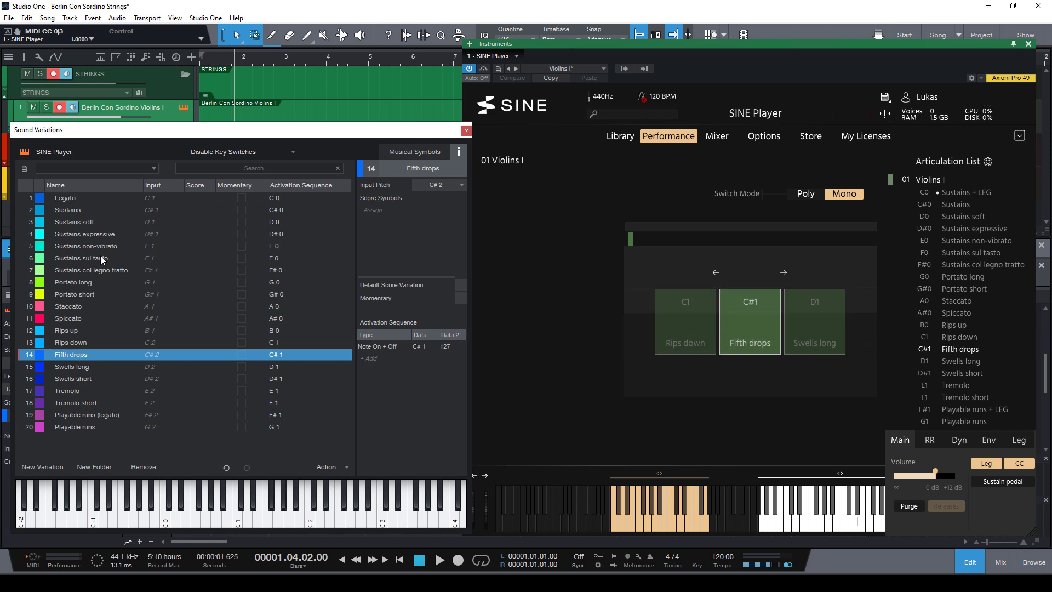
click(69, 199)
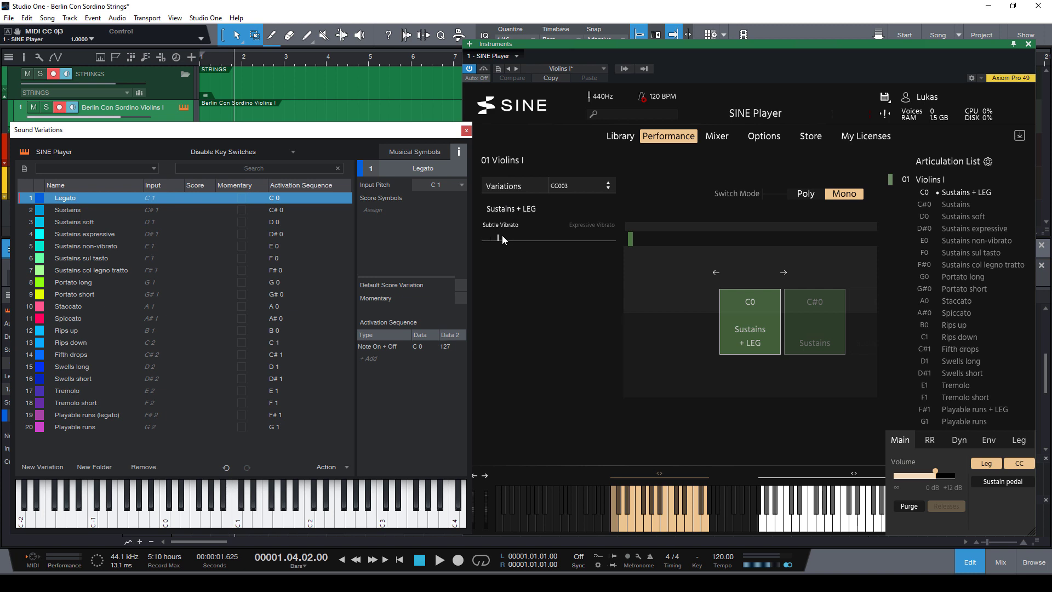
click(589, 235)
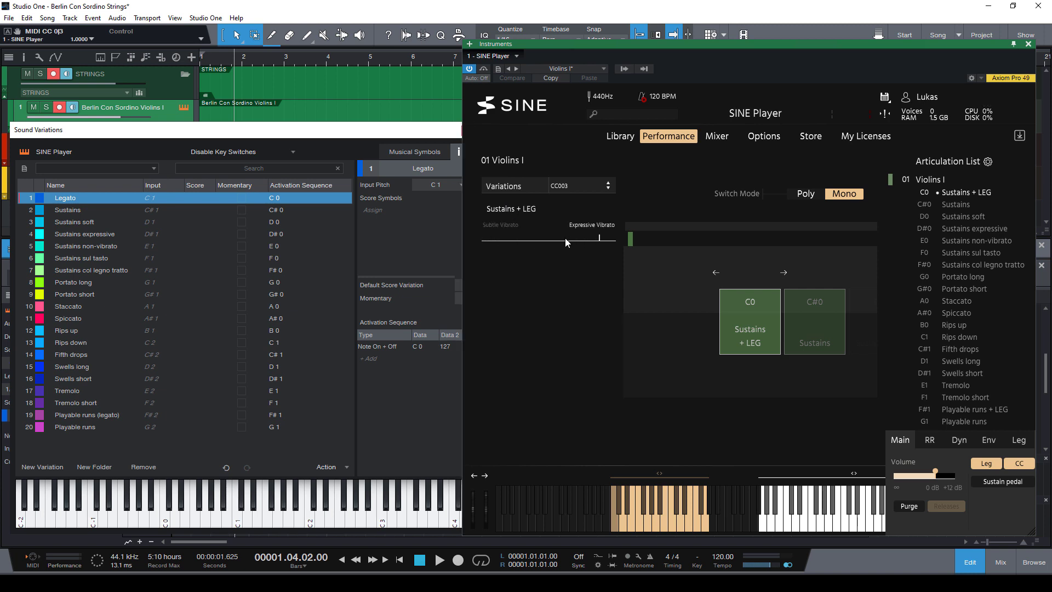
click(498, 239)
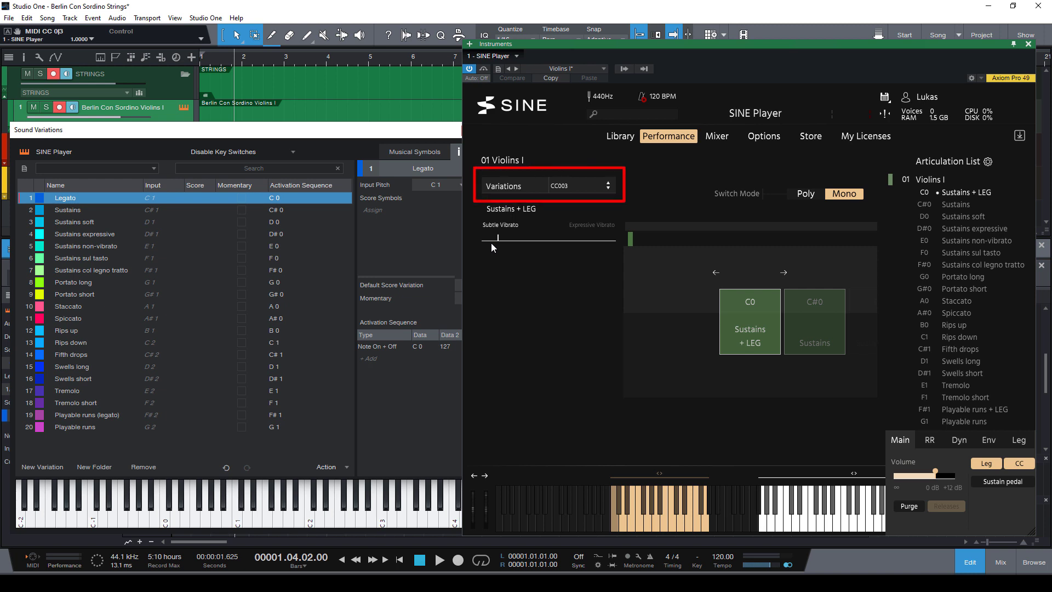
Step: Insert a variation named Legato (expressive) below Legato, then reselect Legato
click(48, 465)
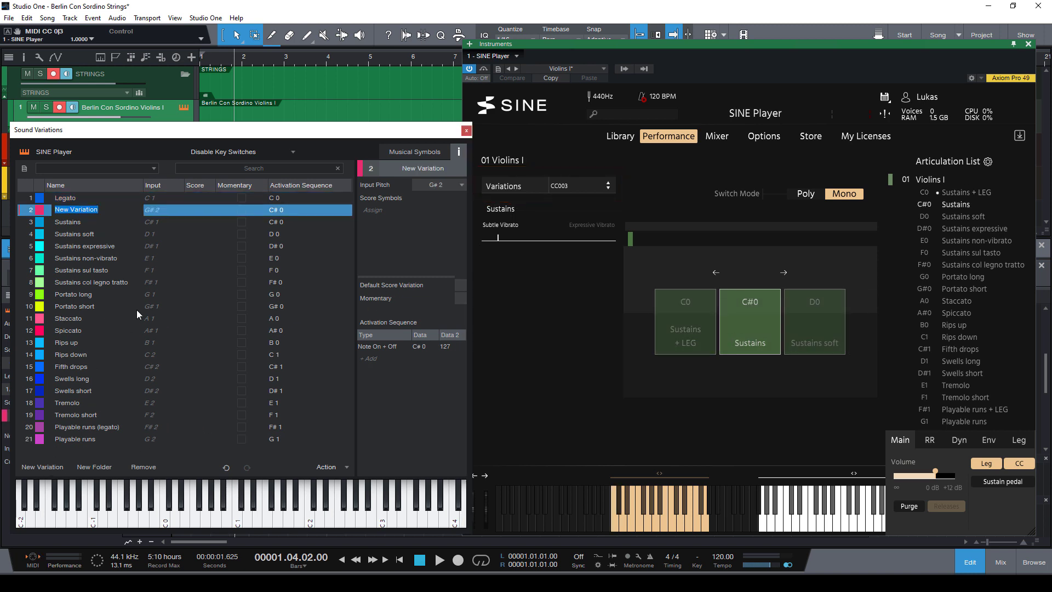
text(Legato (expressive))
key(Return)
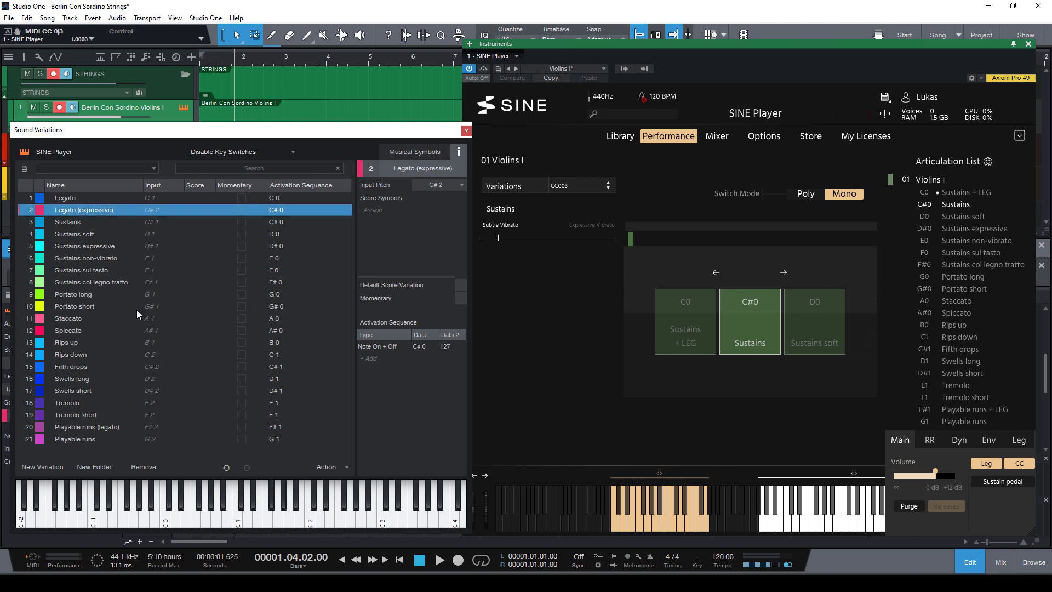
click(103, 202)
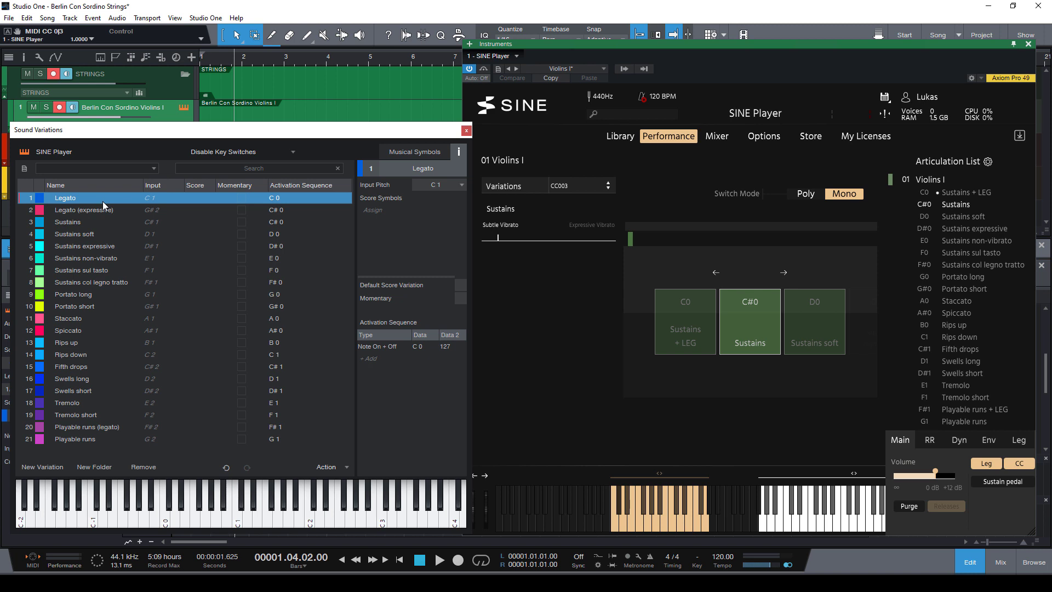
Step: Add a Controller event, CC 3 with value 0, to Legato's activation sequence after C0
click(372, 357)
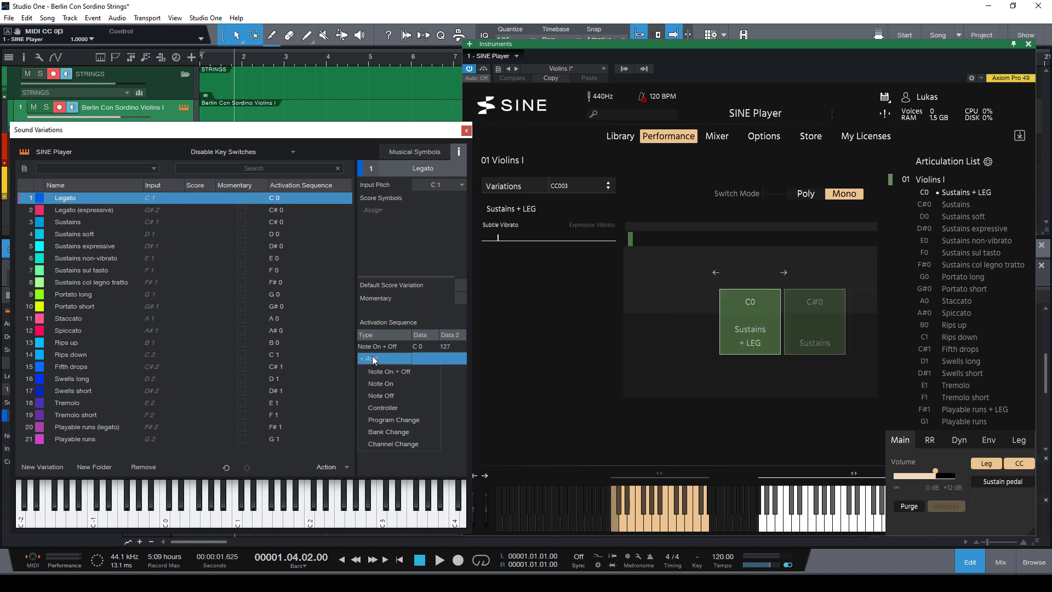
click(387, 408)
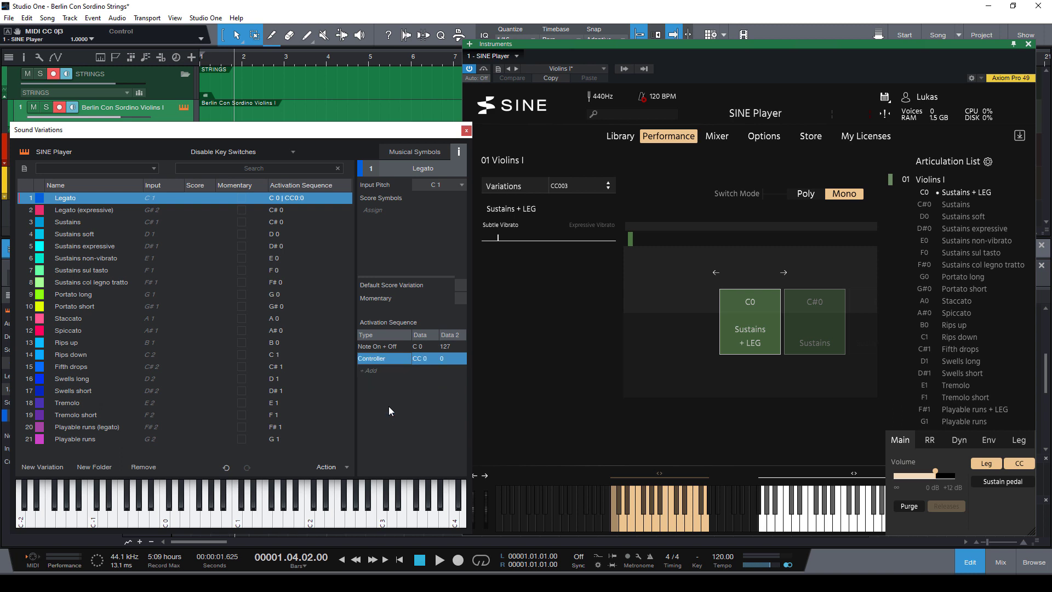
double_click(432, 358)
text(3)
key(Return)
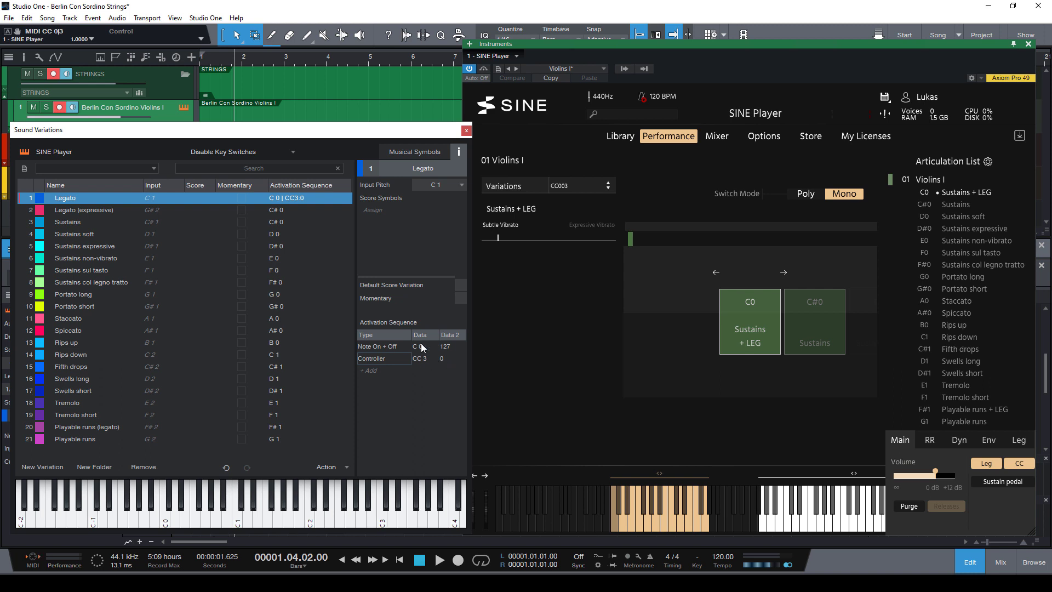
Step: Paste Legato's activation sequence into Legato (expressive) and change it to C 0 | CC3:127
double_click(281, 198)
key(ctrl+c)
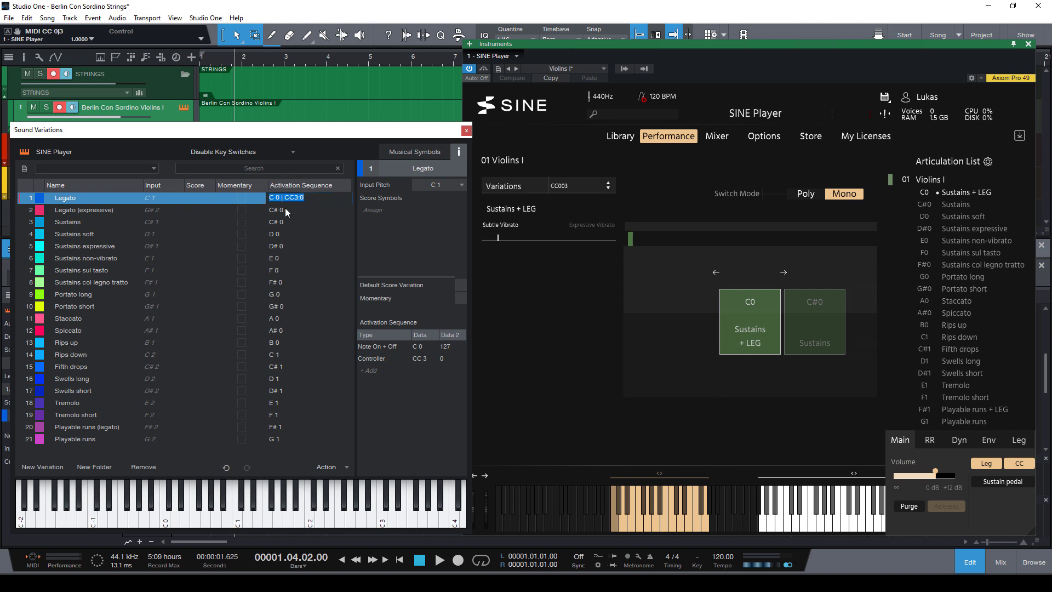
click(285, 209)
double_click(285, 209)
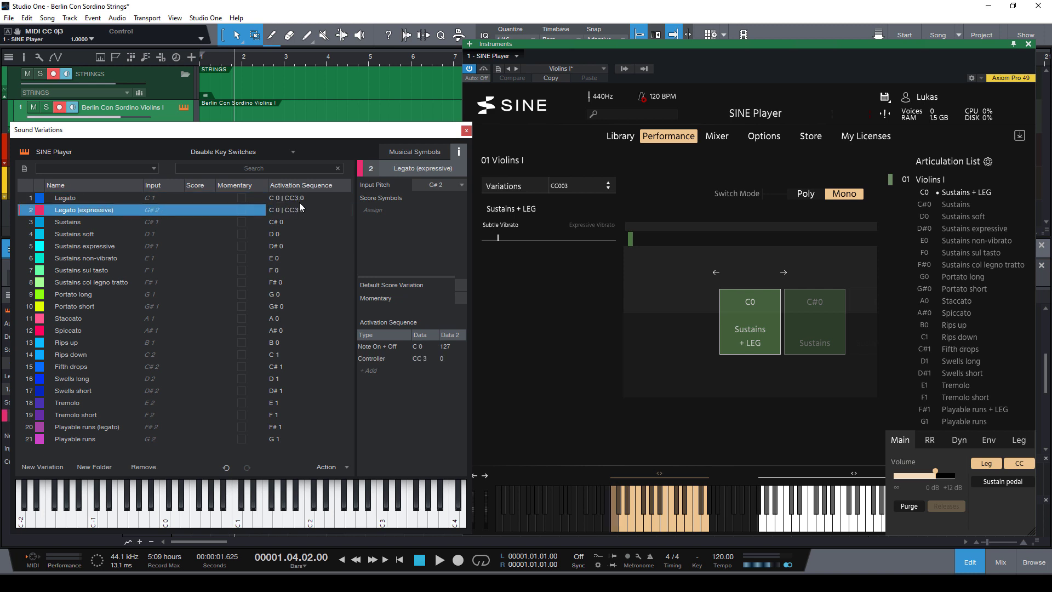
key(ctrl+v)
key(Return)
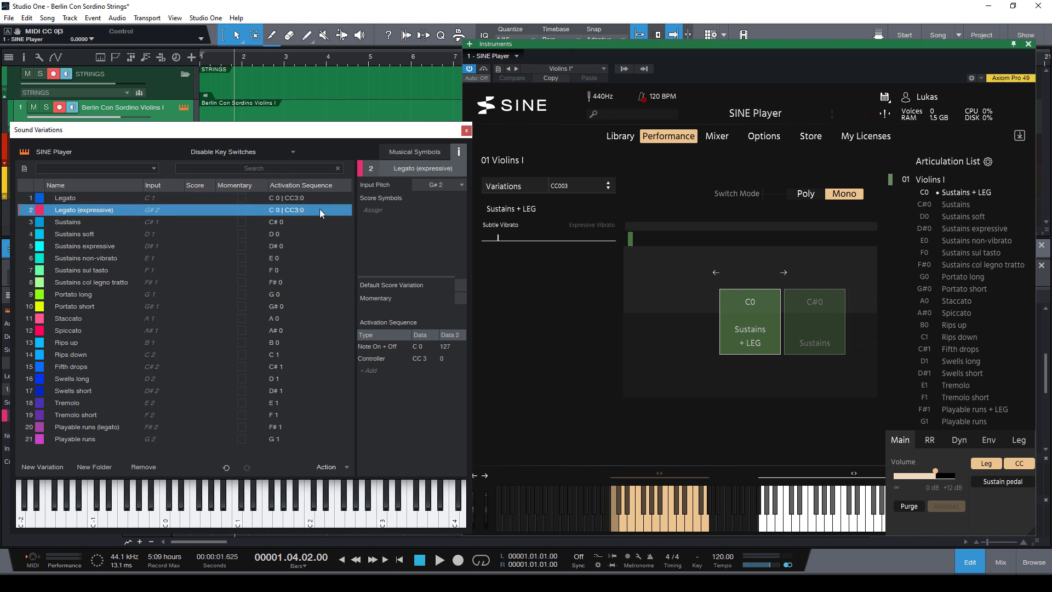
double_click(300, 211)
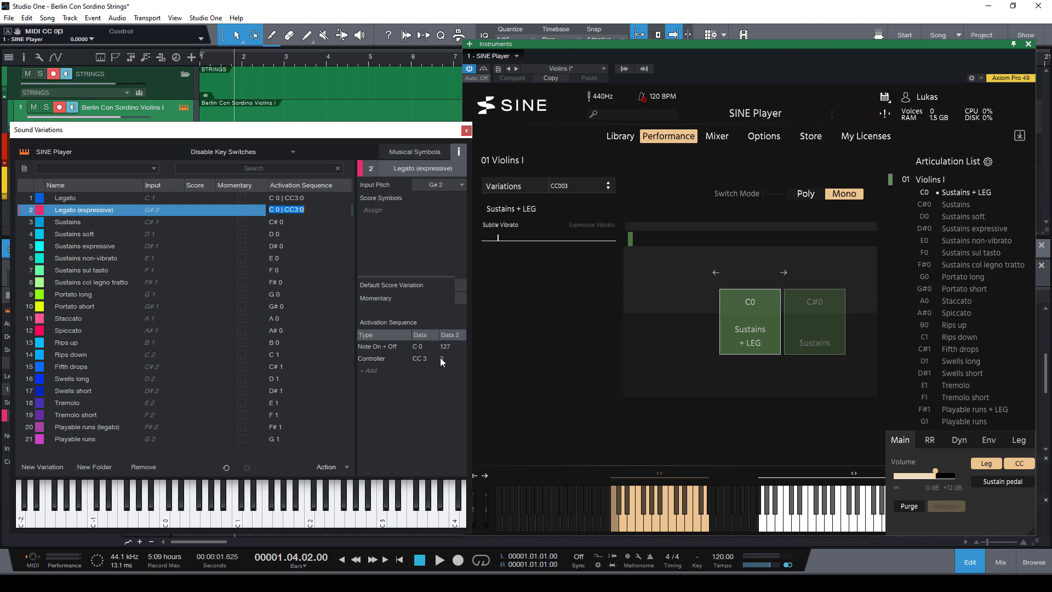
key(End)
key(BackSpace)
text(12)
key(Return)
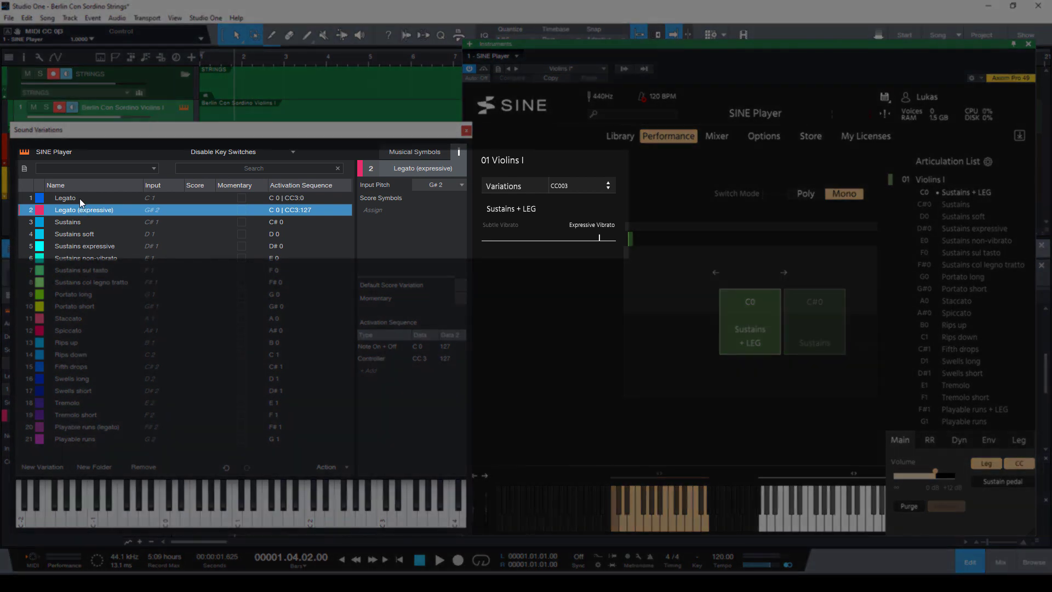
click(79, 198)
click(80, 208)
click(81, 222)
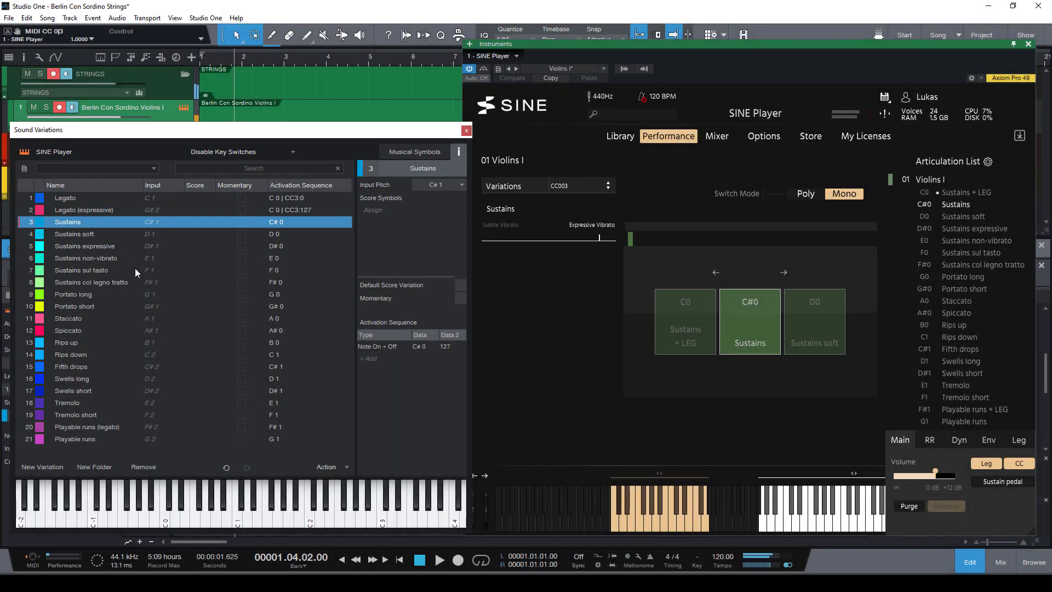
click(107, 246)
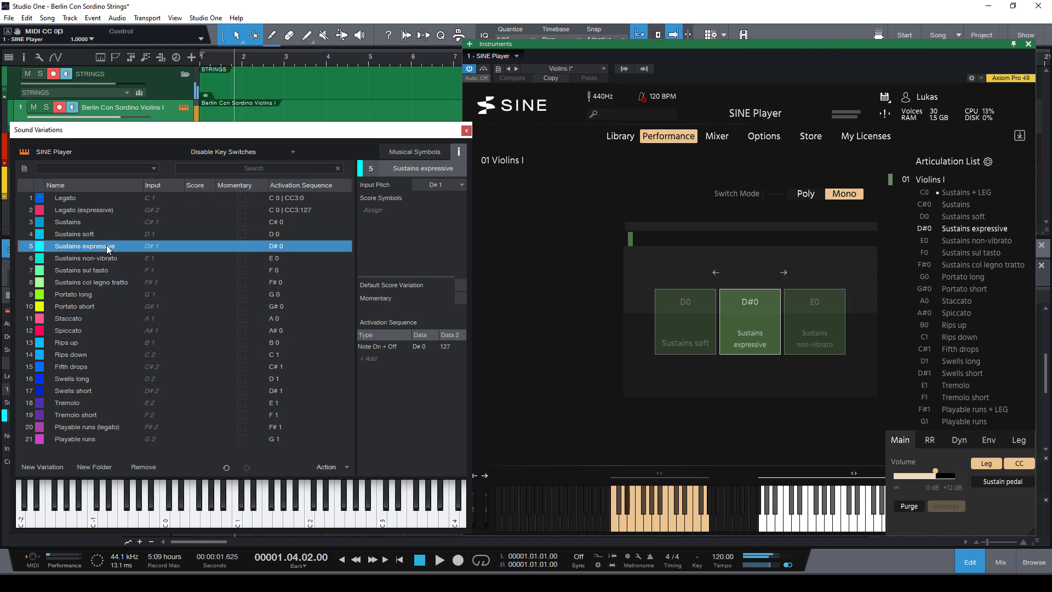
click(111, 270)
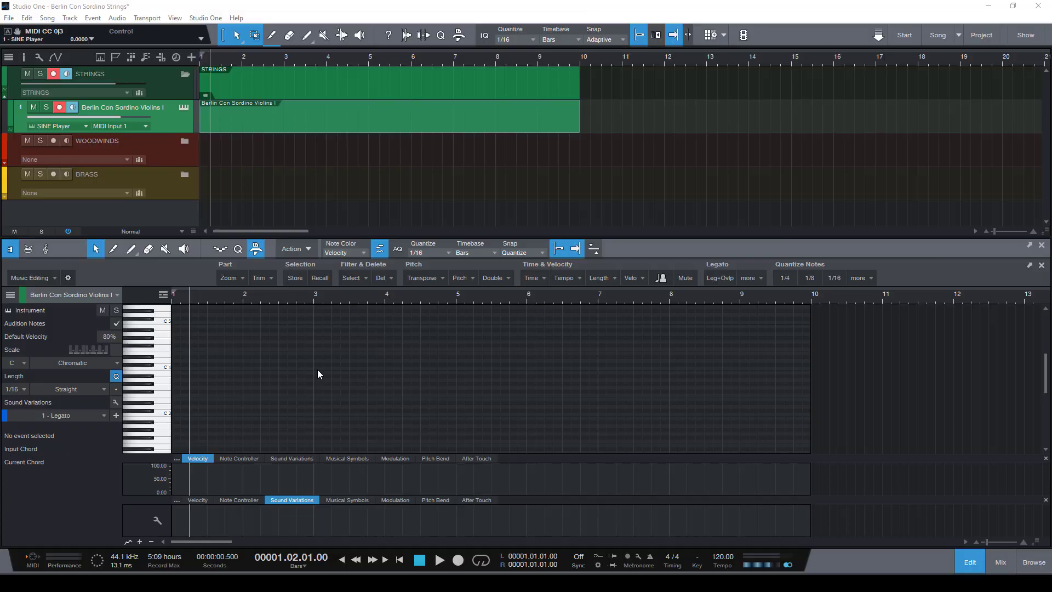
Step: Record a phrase on the violins track and give its first nine notes Legato (expressive)
click(458, 559)
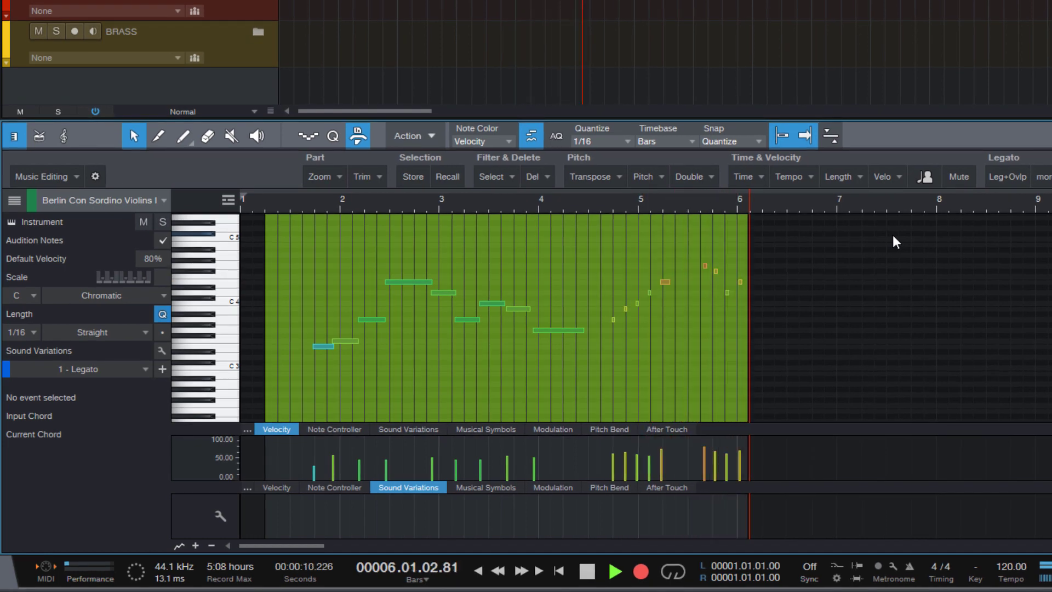
key(space)
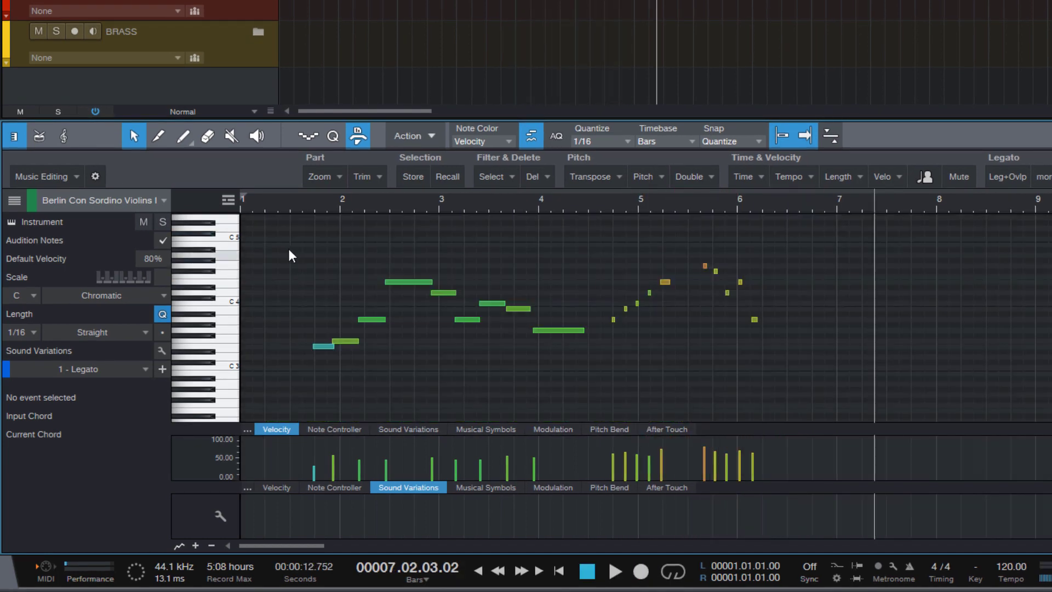
drag(289, 243, 545, 381)
click(120, 363)
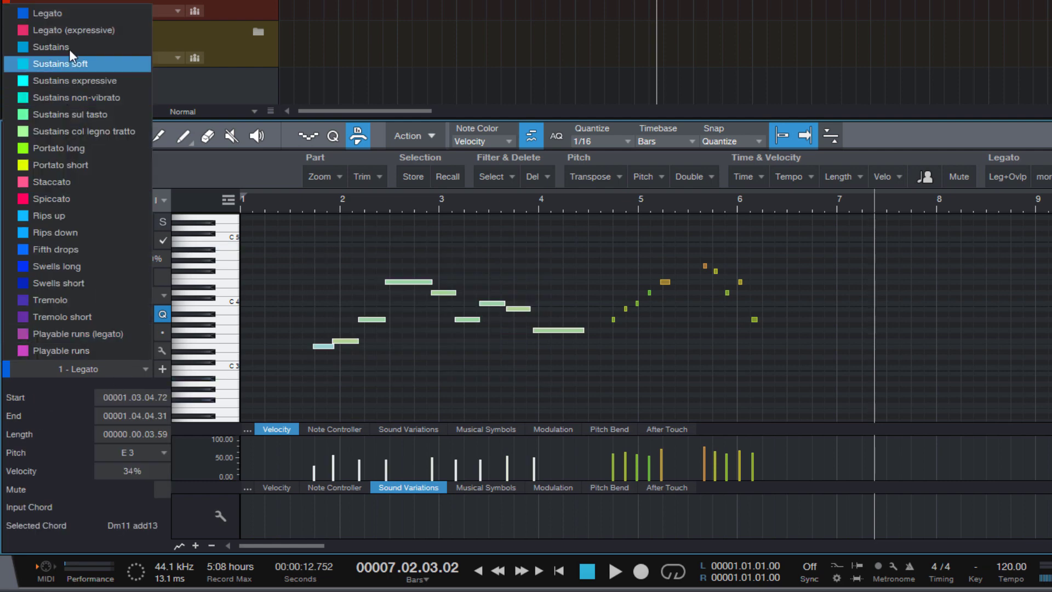
click(76, 29)
Step: Assign Spiccato to the five notes near bar 5 and Staccato to the notes after bar 5½
drag(591, 241, 673, 364)
drag(606, 367, 605, 367)
click(97, 364)
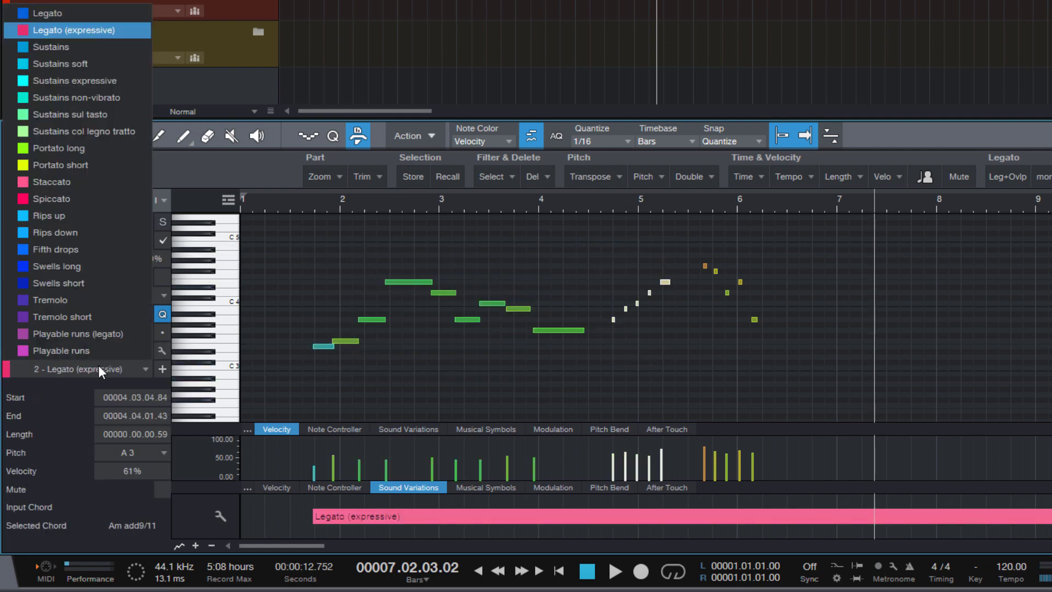
click(86, 201)
drag(693, 247, 832, 383)
click(87, 371)
click(93, 183)
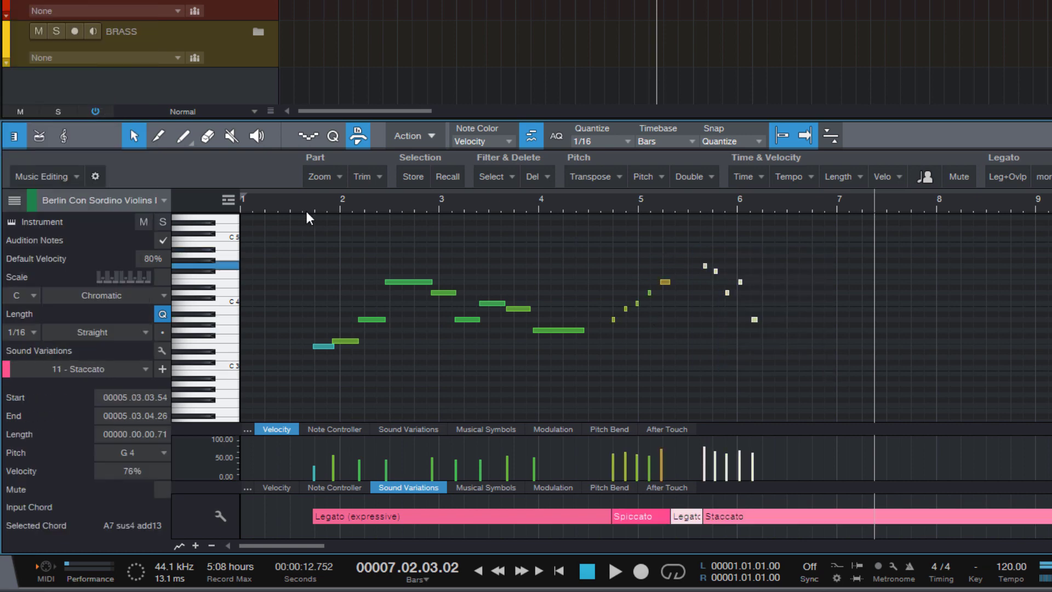
Step: Play back the phrase and delete the stray short Legato segment in the Sound Variations lane
click(298, 207)
key(space)
click(872, 300)
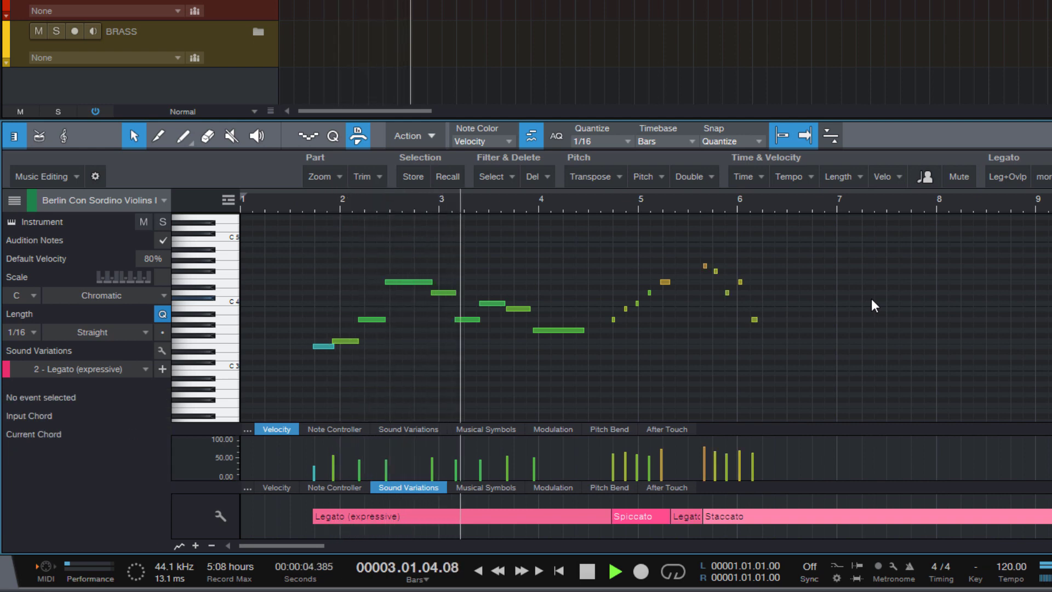
click(687, 515)
key(Delete)
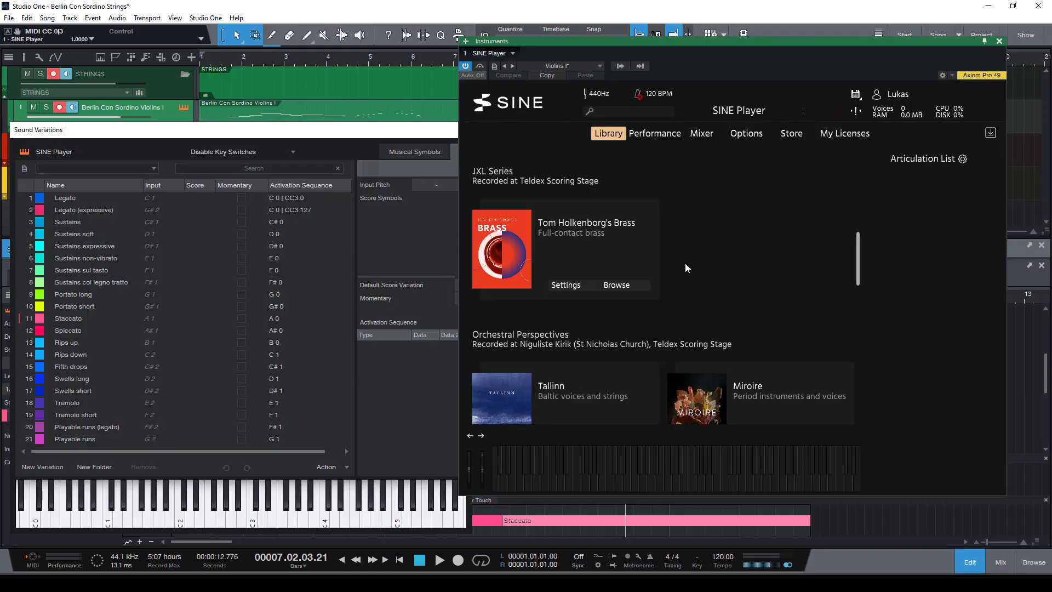
Step: Load 01 Violas from Berlin Con Sordino Strings into SINE Player and select the Legato variation
scroll(685, 263, down, 8)
scroll(675, 258, down, 2)
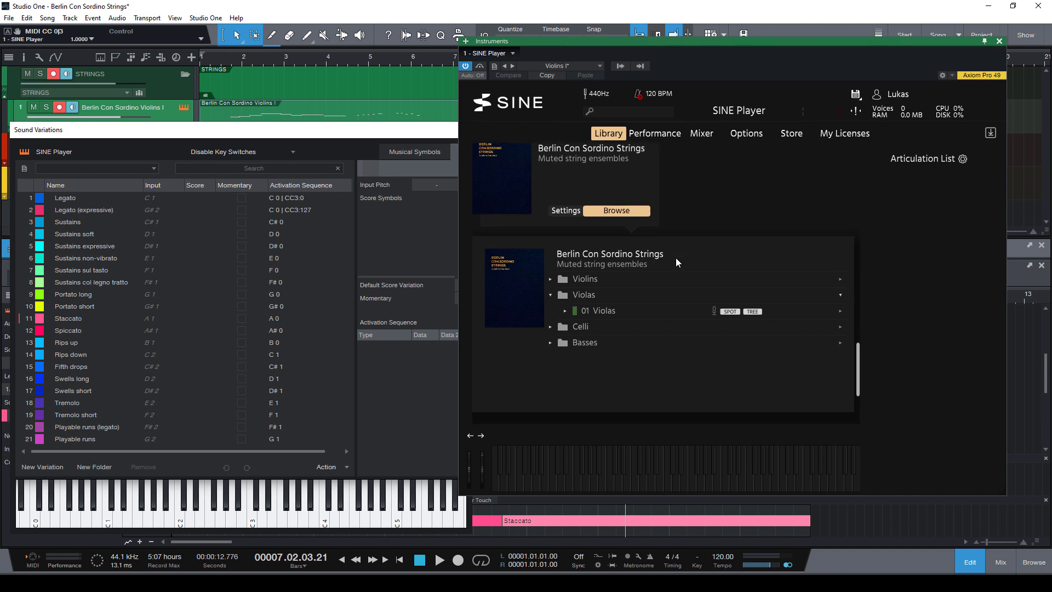
drag(597, 316, 923, 210)
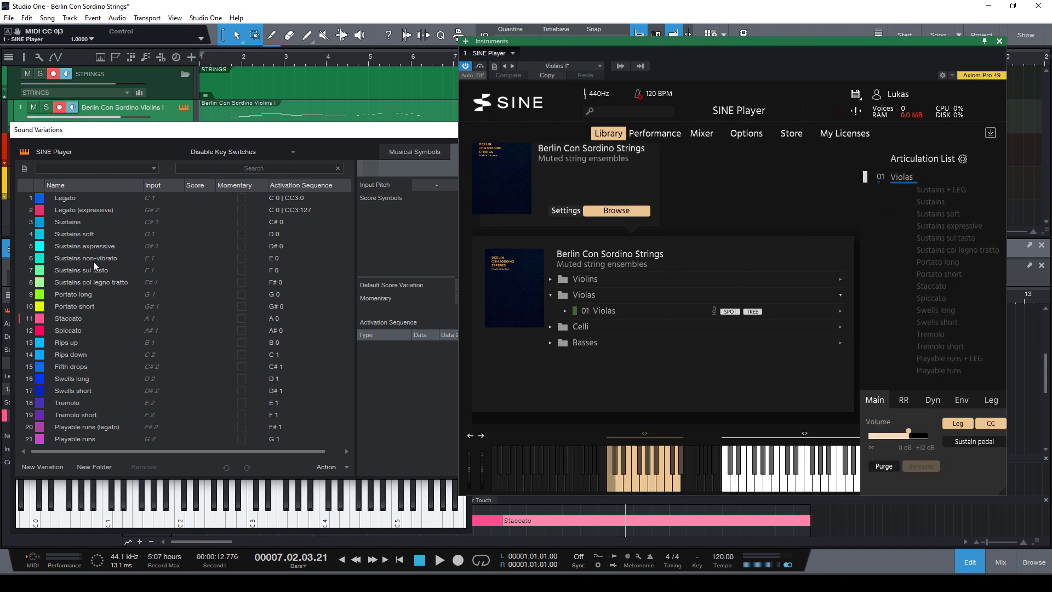
click(76, 198)
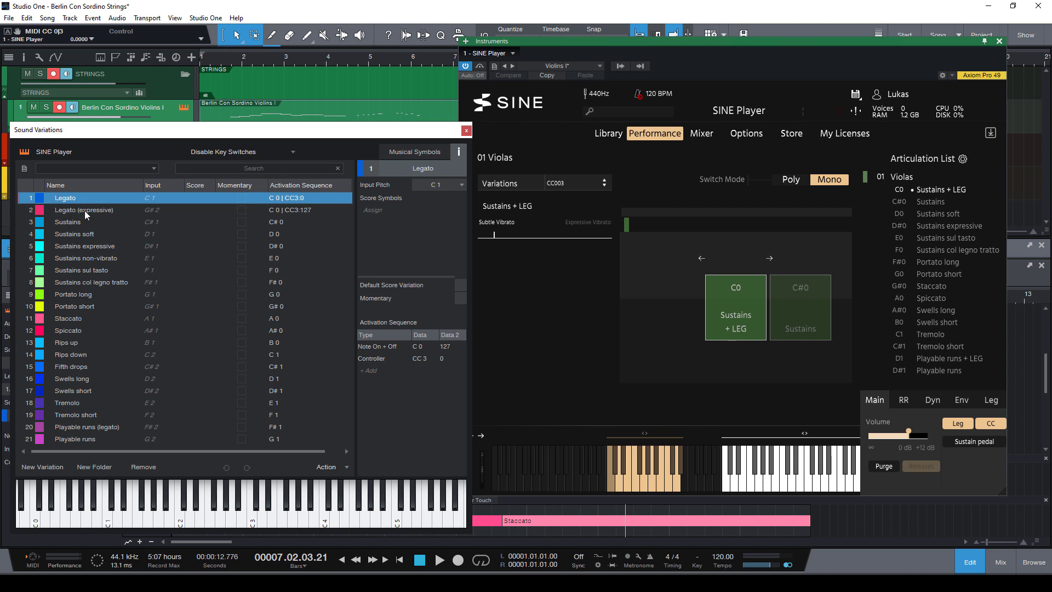
Step: Compare Legato (expressive), Sustains and Sustains expressive with SINE, then delete Sustains non-vibrato
click(83, 211)
click(91, 223)
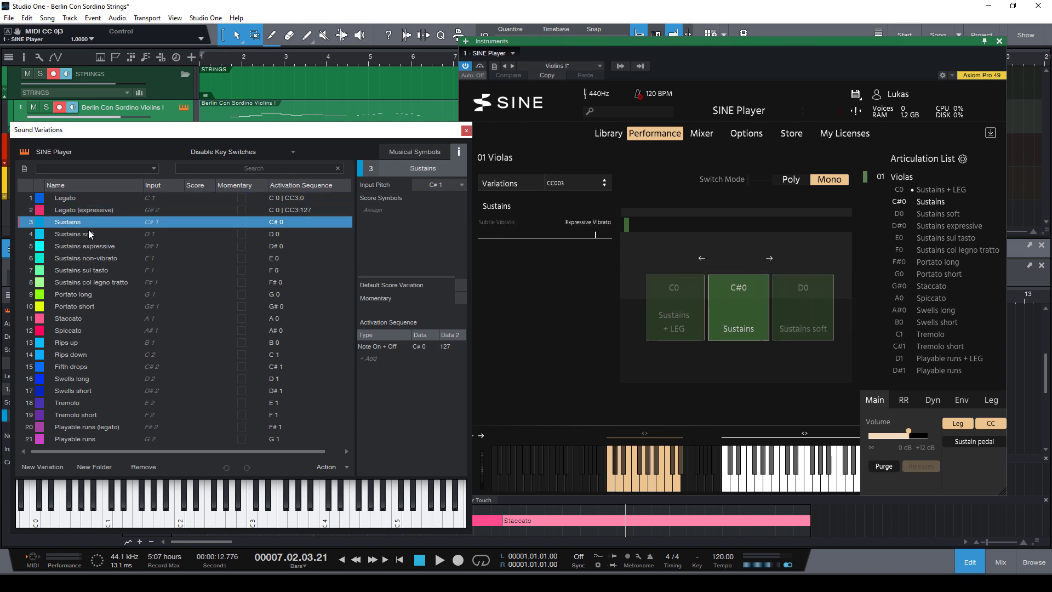
click(88, 248)
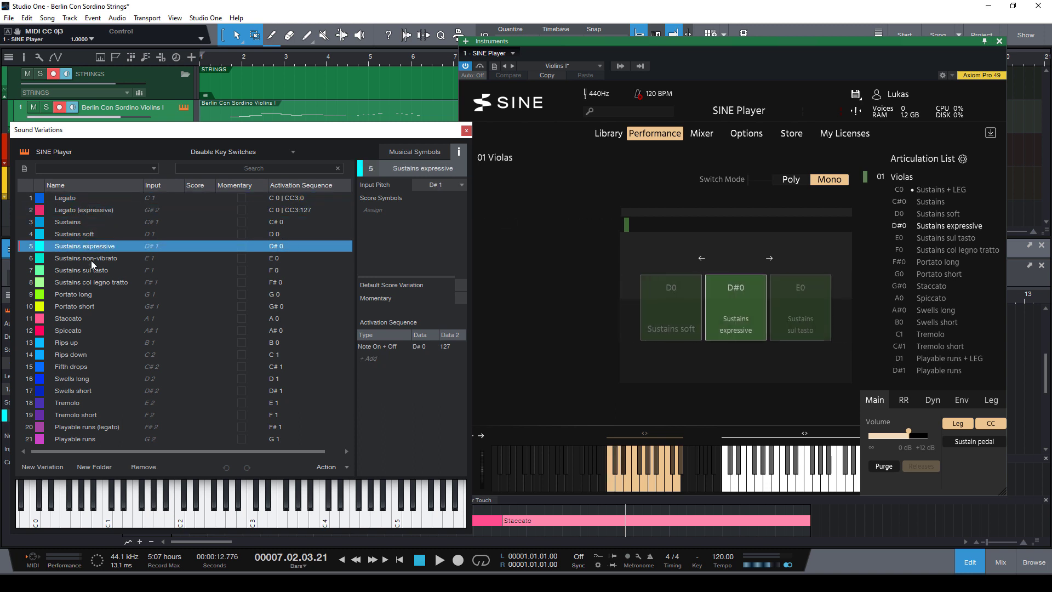
click(91, 260)
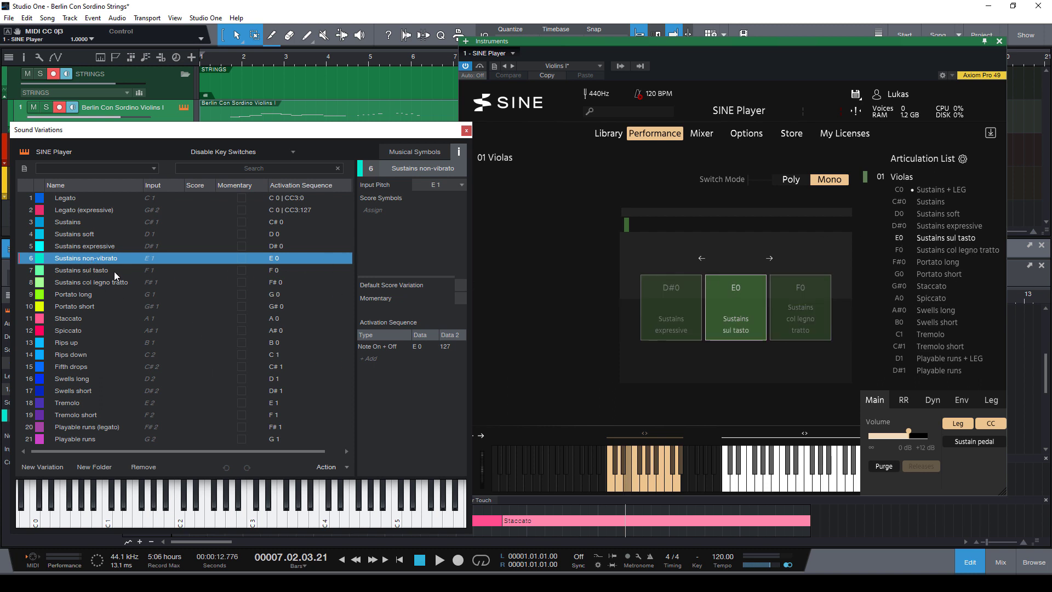
key(Delete)
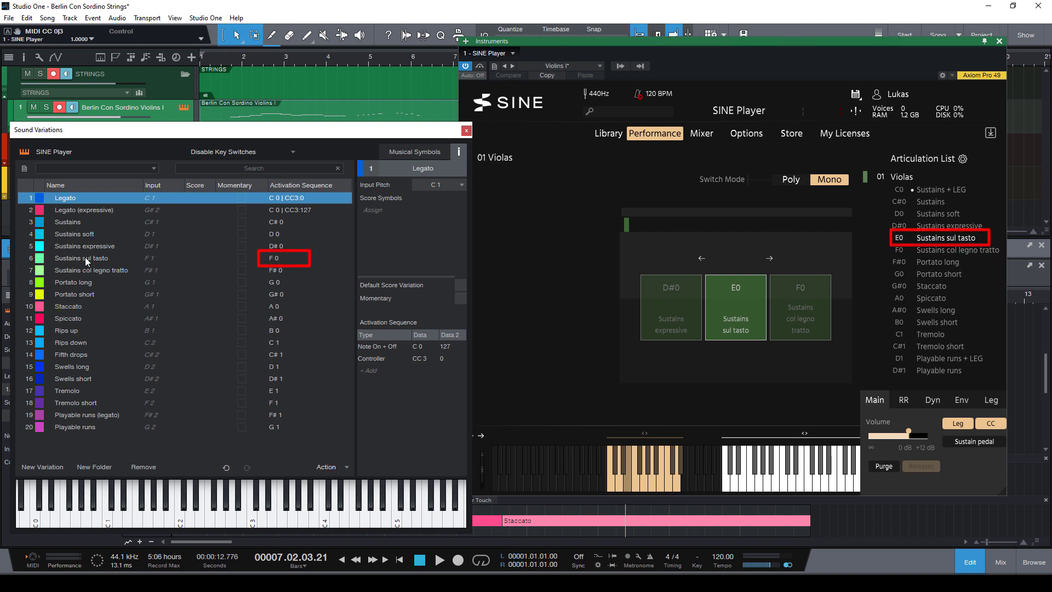
Step: Shift the keyswitches of Sustains sul tasto through Playable runs down to start at E 0, then check them
click(86, 259)
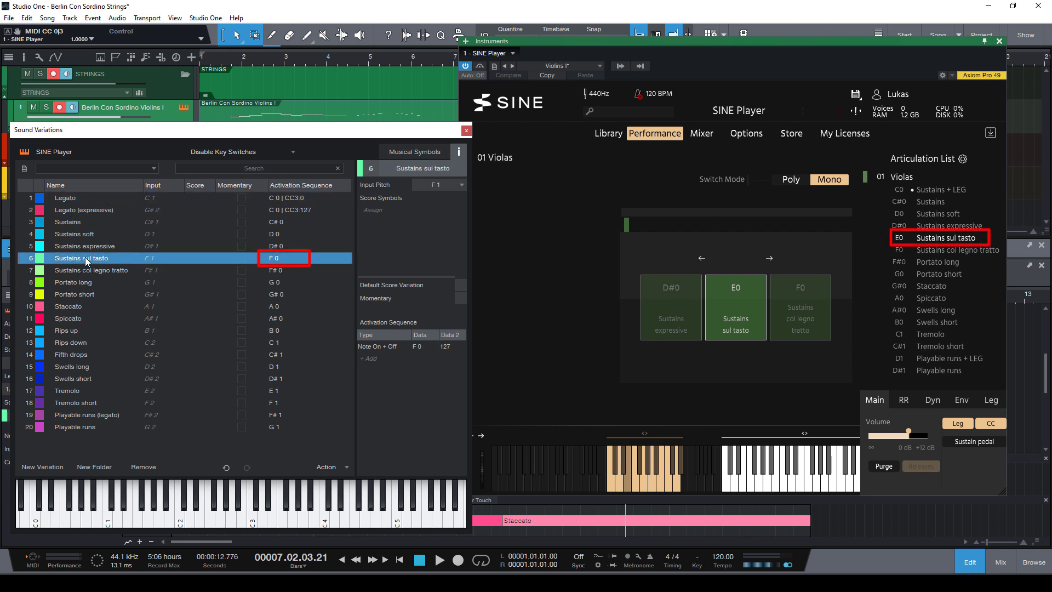
shift+click(104, 426)
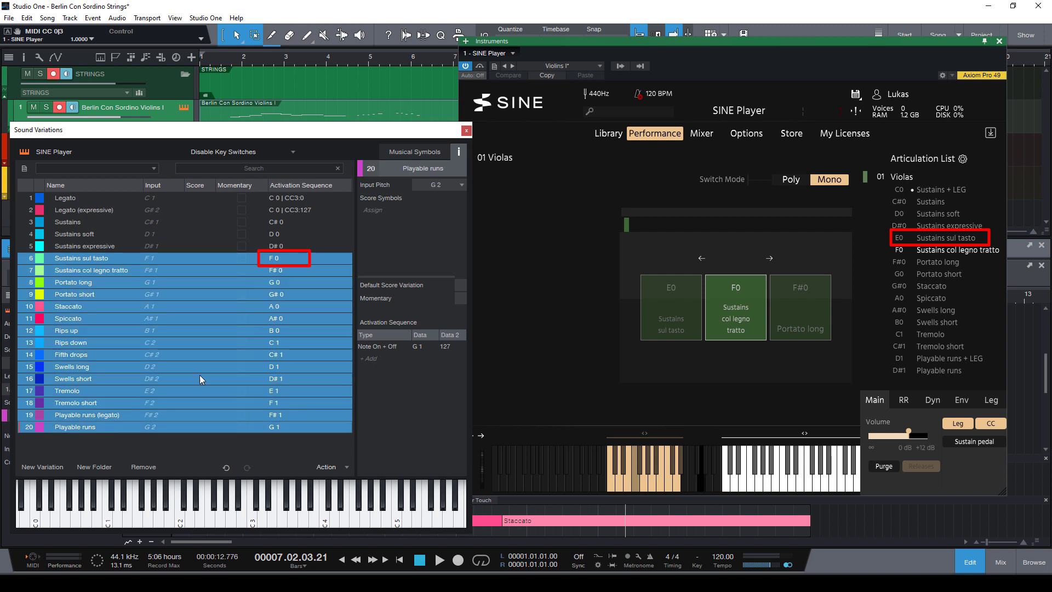
double_click(275, 259)
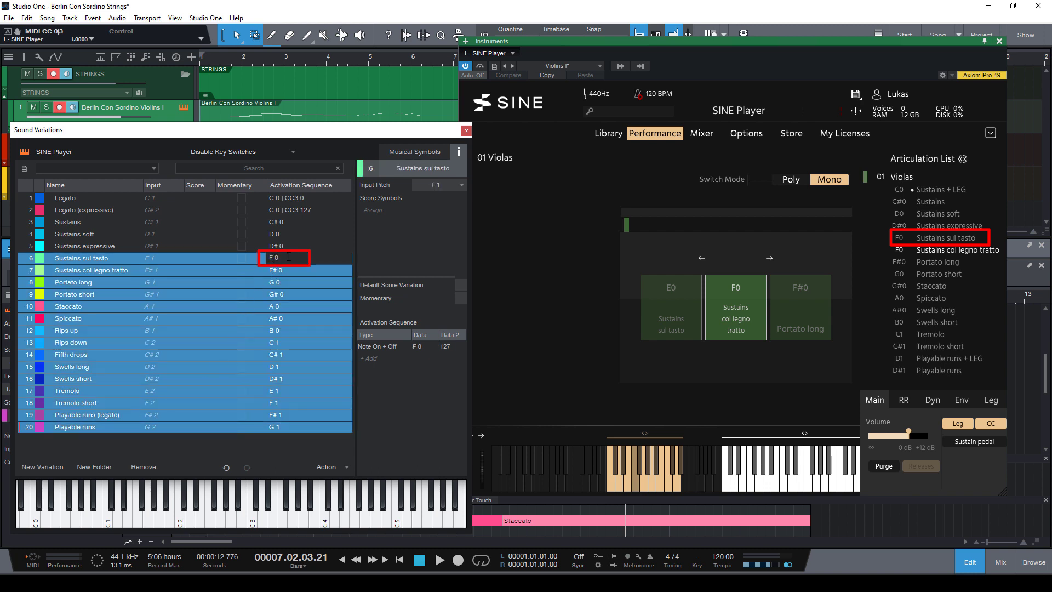
text(E)
key(Return)
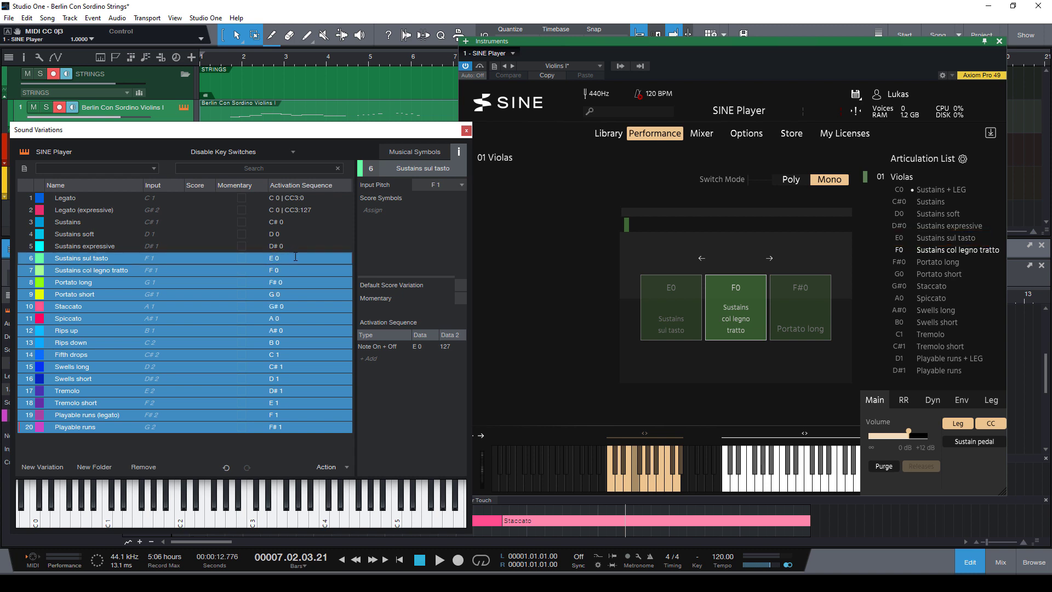
click(70, 258)
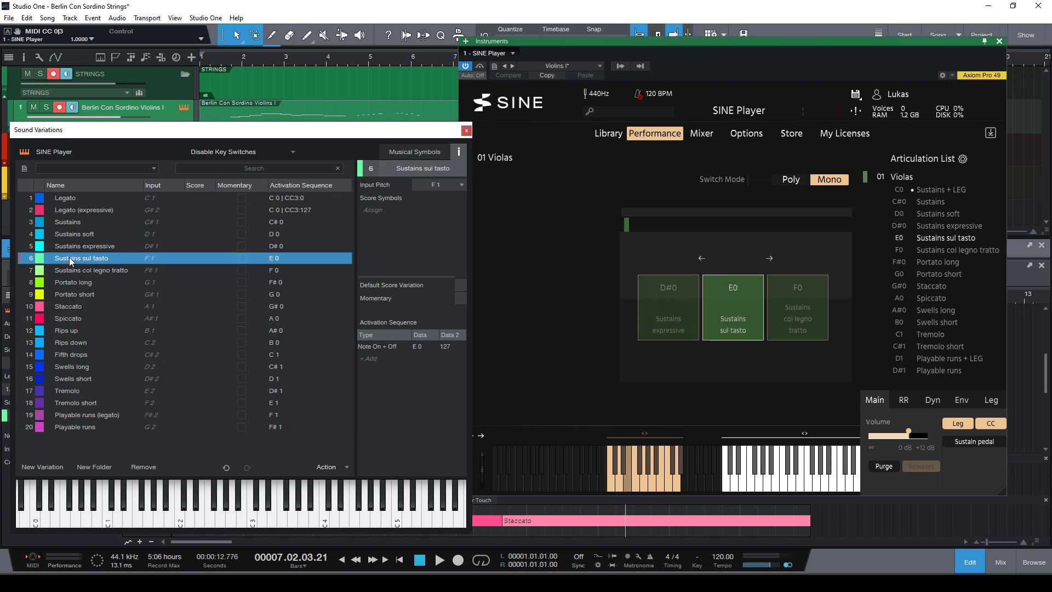
click(81, 271)
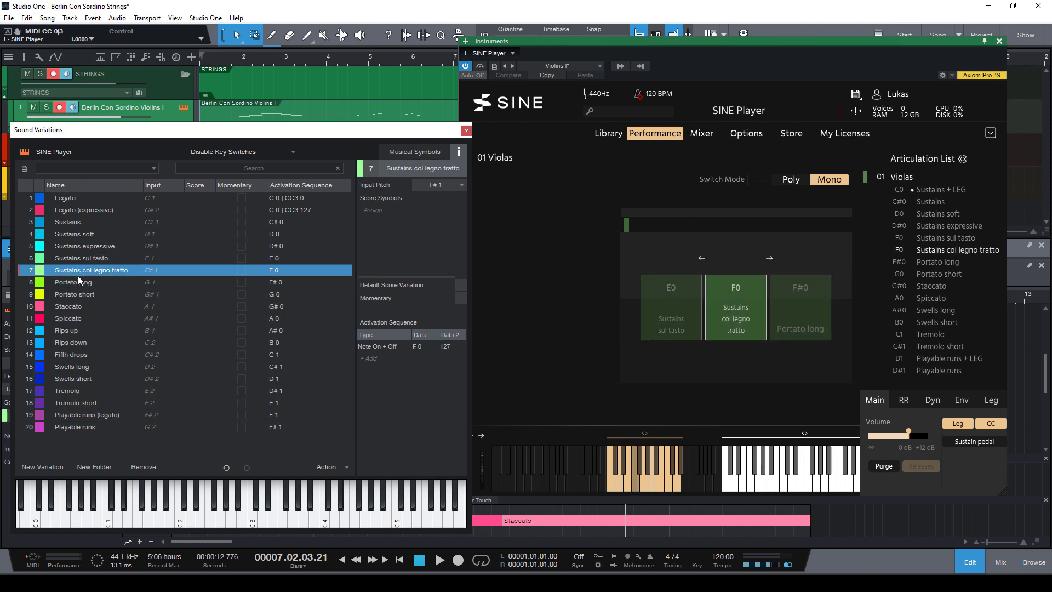
Step: Check the keyswitches of Portato long, Portato short, Staccato and Spiccato
click(80, 282)
click(76, 295)
click(71, 306)
click(68, 318)
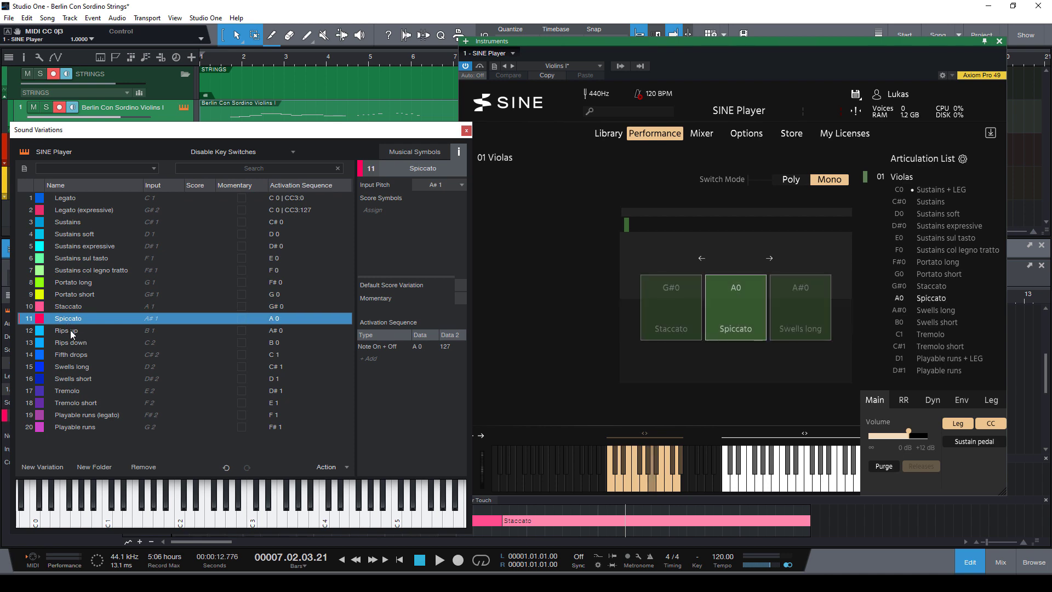
Step: Delete the Rips up, Rips down and Fifth drops variations
click(71, 331)
shift+click(75, 355)
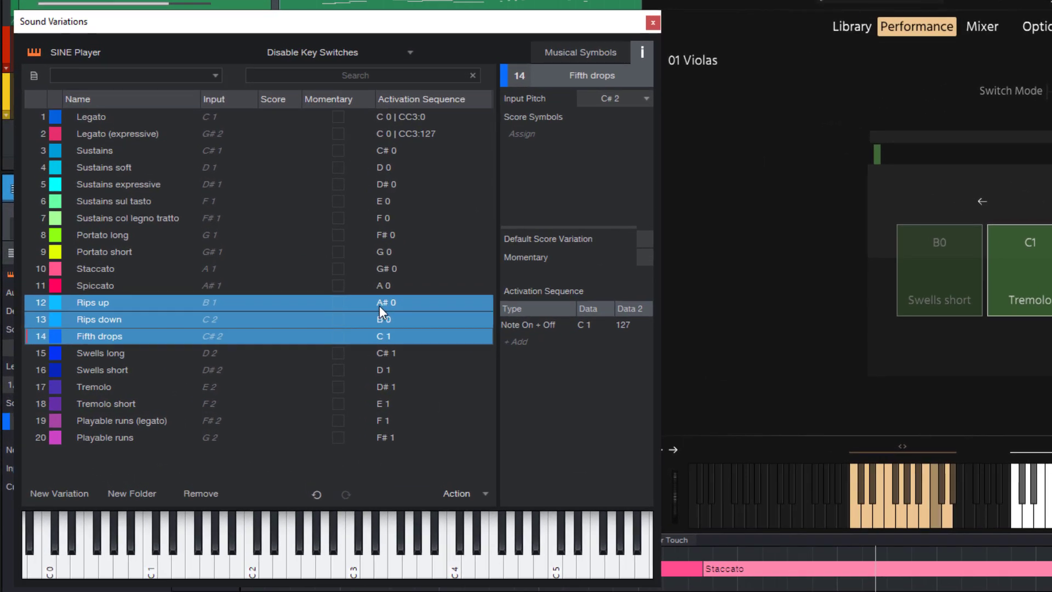
key(Delete)
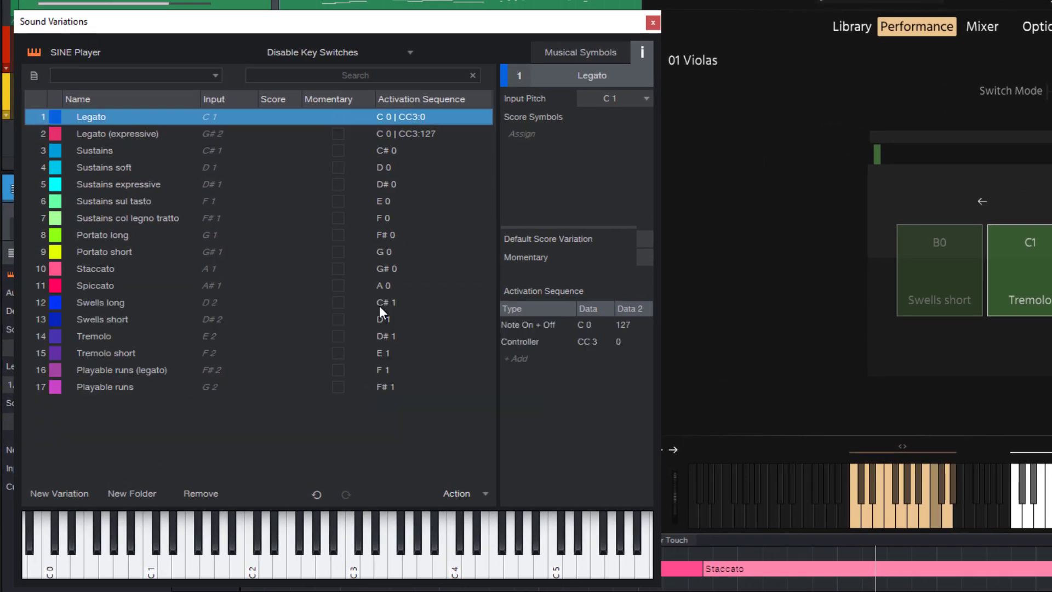
Step: Re-map Swells long through Playable runs to start at A# 0 and verify the shifted switches
click(137, 302)
shift+click(124, 385)
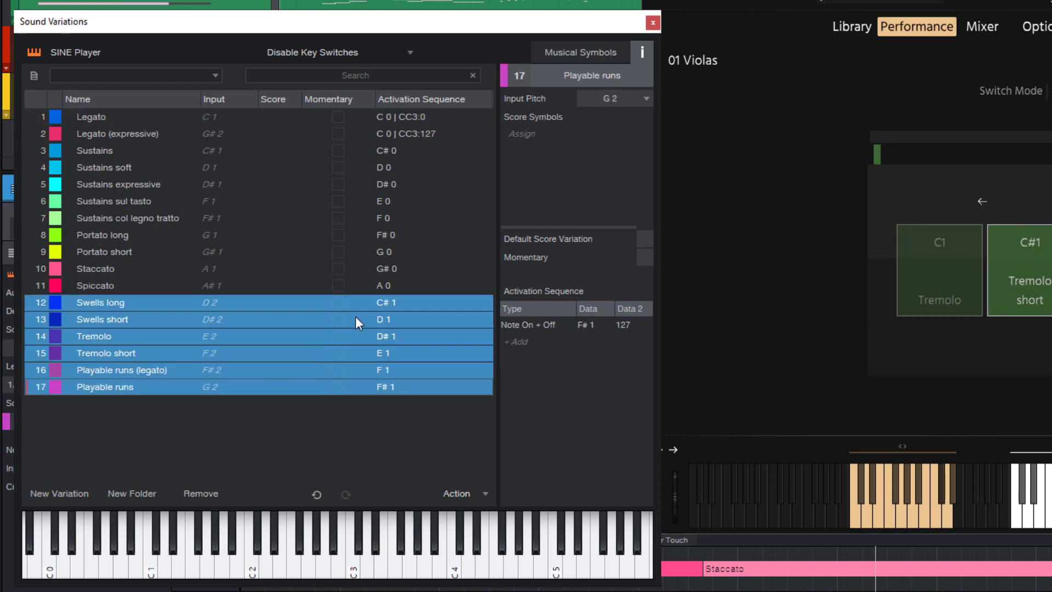
double_click(382, 300)
text(A#0)
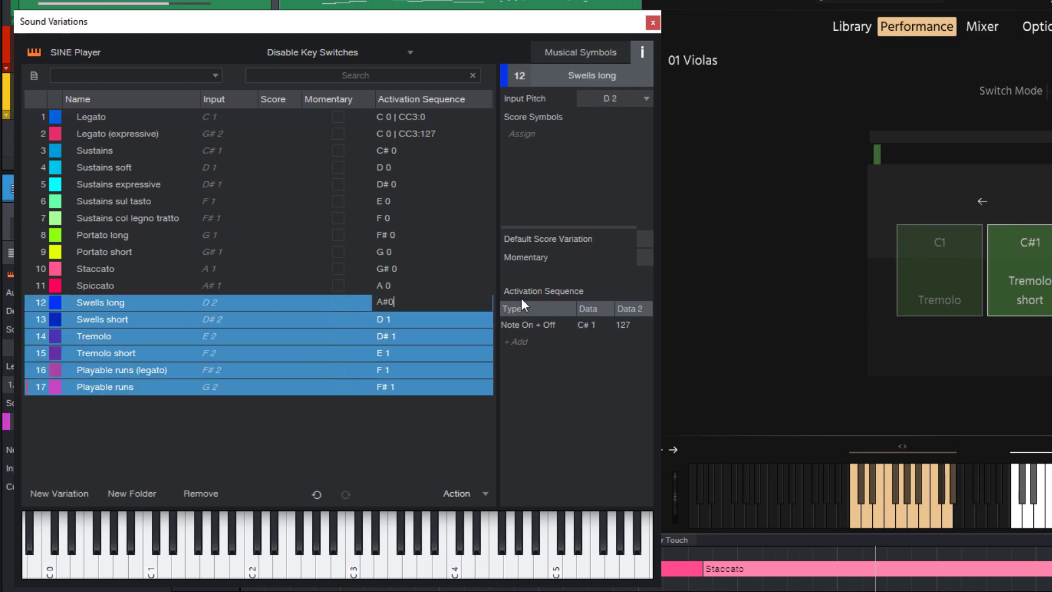
key(Return)
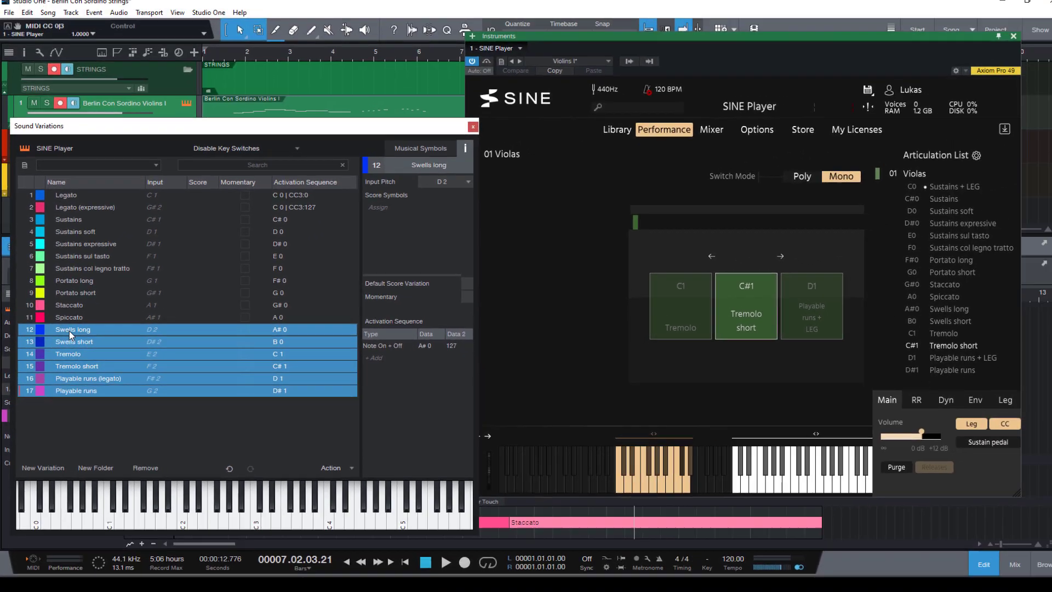
click(78, 357)
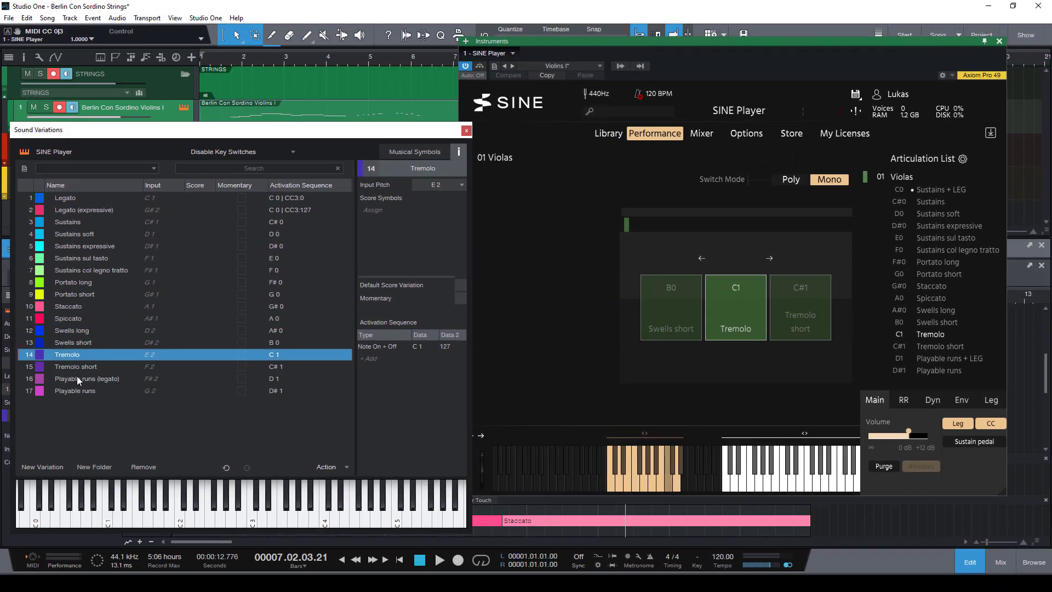
click(78, 381)
click(80, 391)
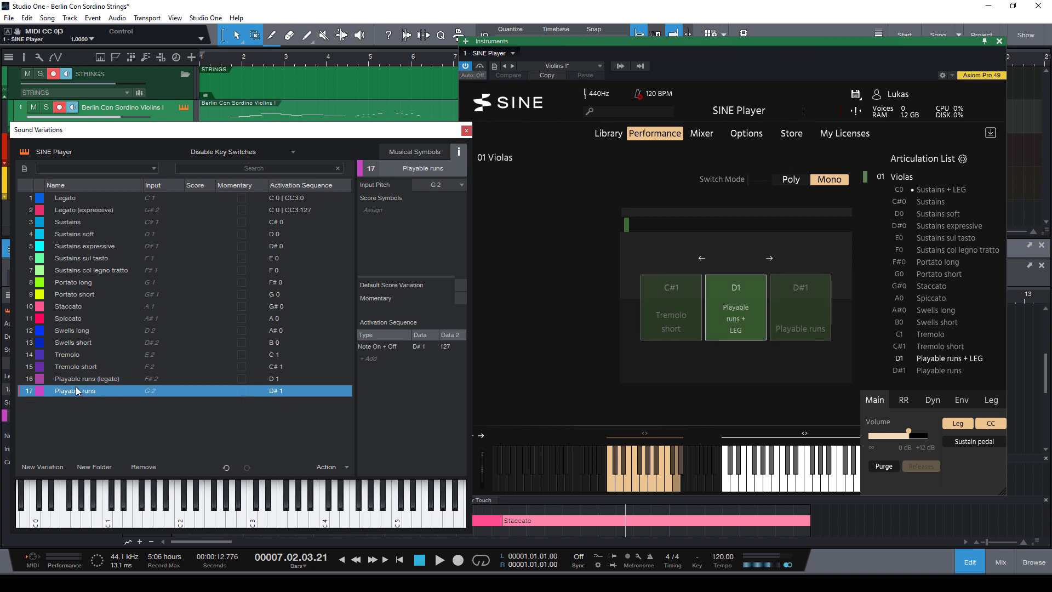
click(27, 170)
Step: Store the map as preset 'Violas' in subfolder 'Orchestral Tools/Berlin Con Sordino Strings'
click(51, 181)
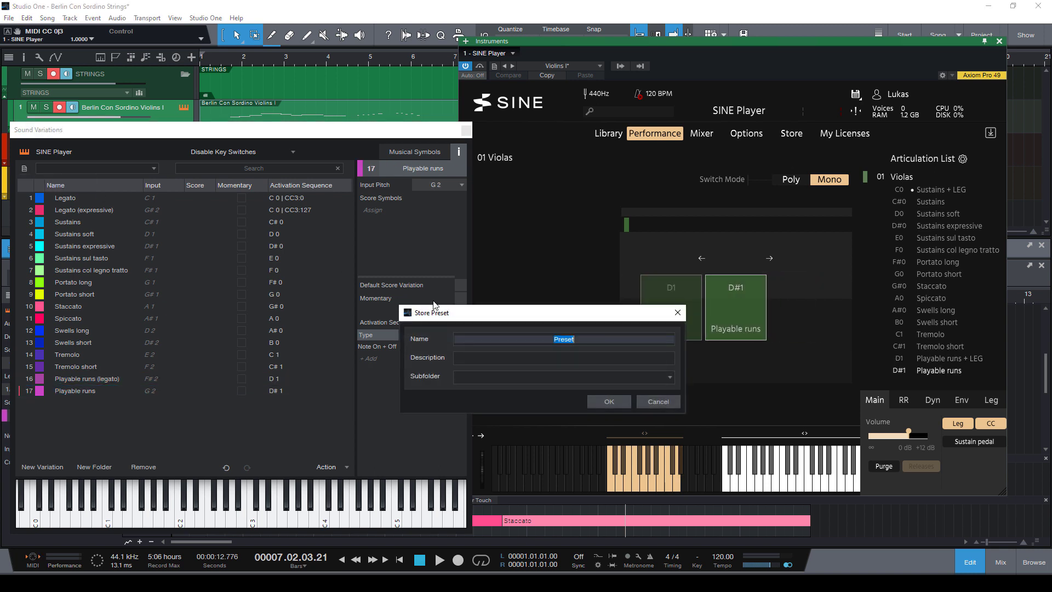
text(Violas)
key(Tab)
key(Tab)
text(Orchestral)
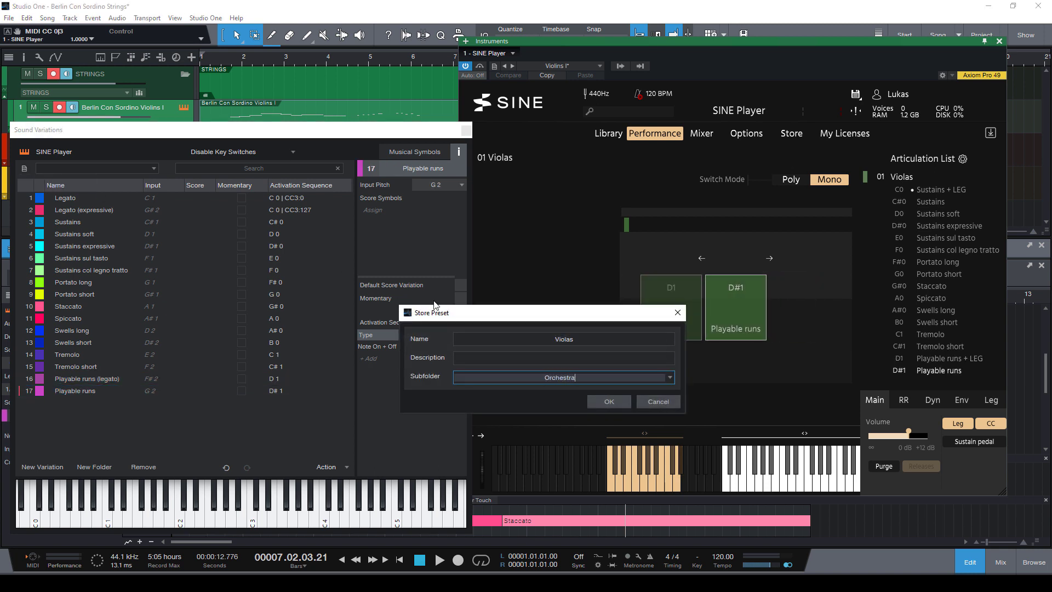
text( Tools/Berlin Con Sordino Strings)
click(607, 402)
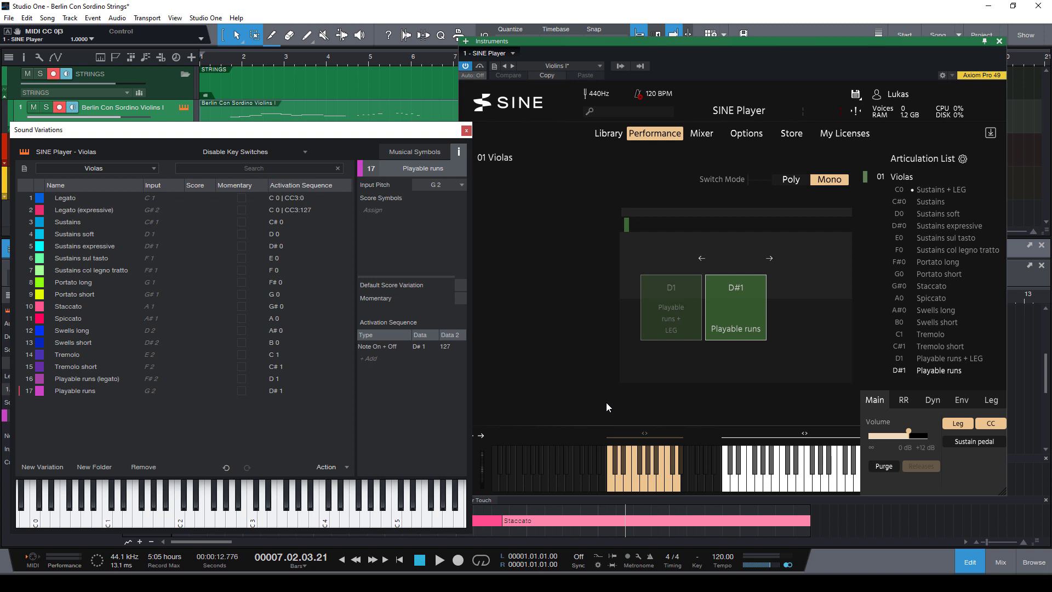